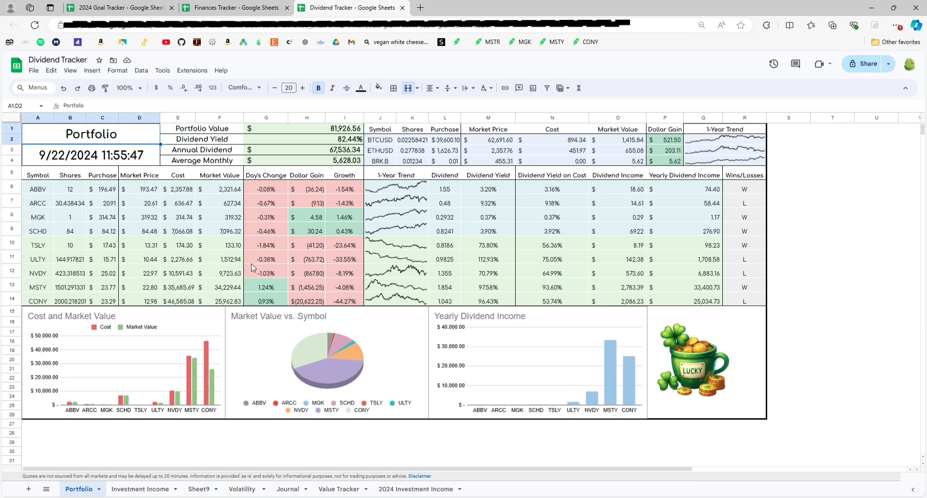
Inspect the formulas behind the Portfolio Value, Dividend Yield, Annual Dividend and Average Monthly summary figures
{"action": "key", "text": "Right"}
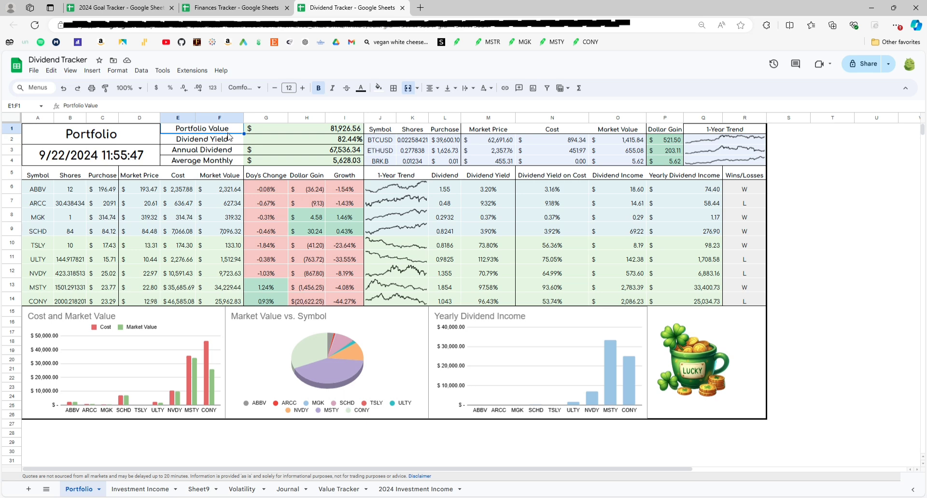
{"action": "left_click", "coordinate": [348, 132]}
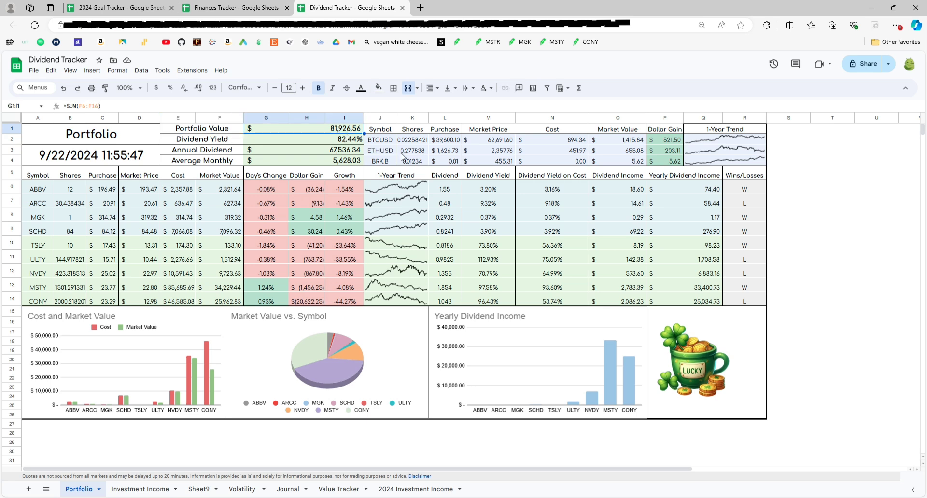
{"action": "key", "text": "Return"}
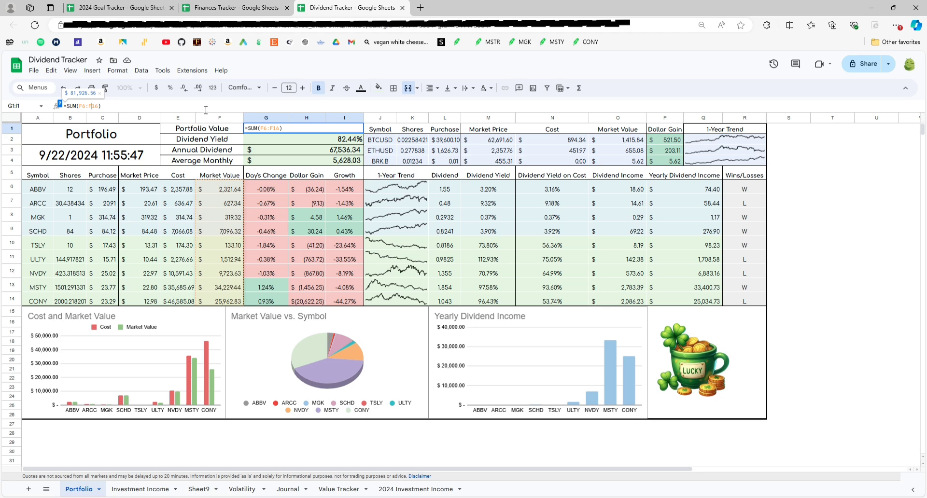
{"action": "key", "text": "Return"}
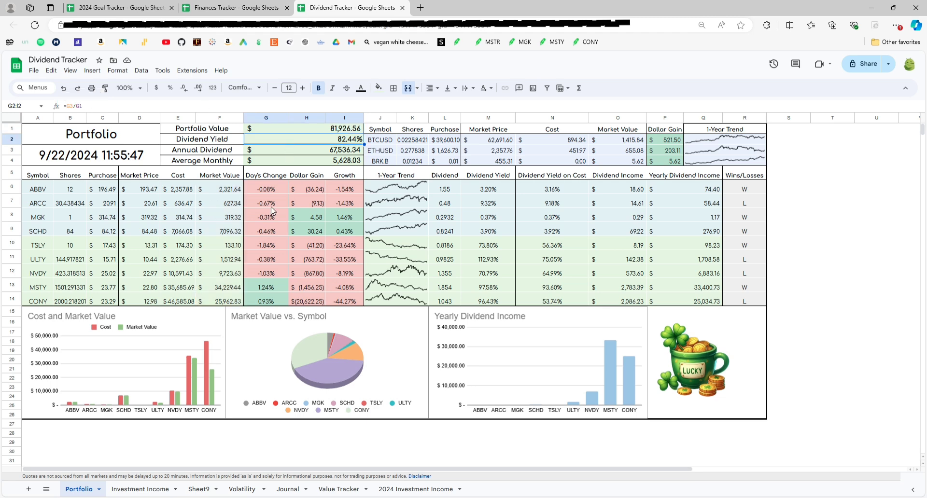
{"action": "key", "text": "Down"}
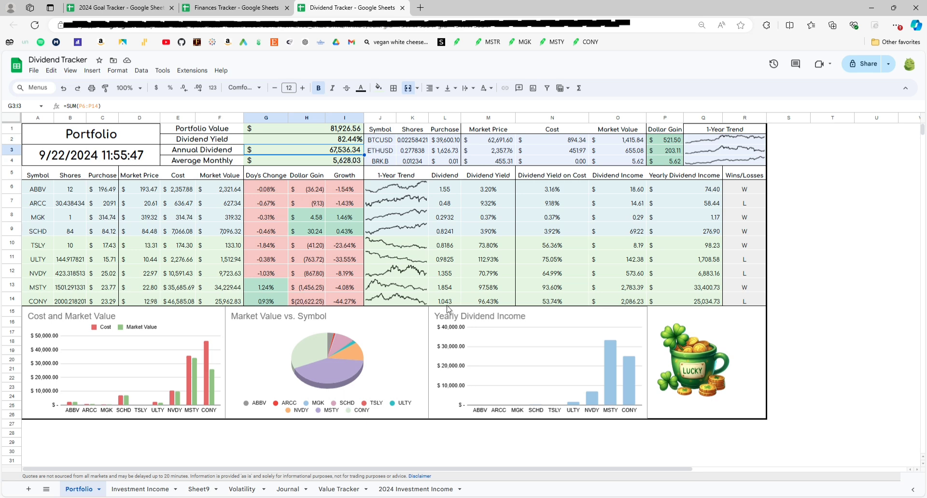
{"action": "left_click", "coordinate": [285, 163]}
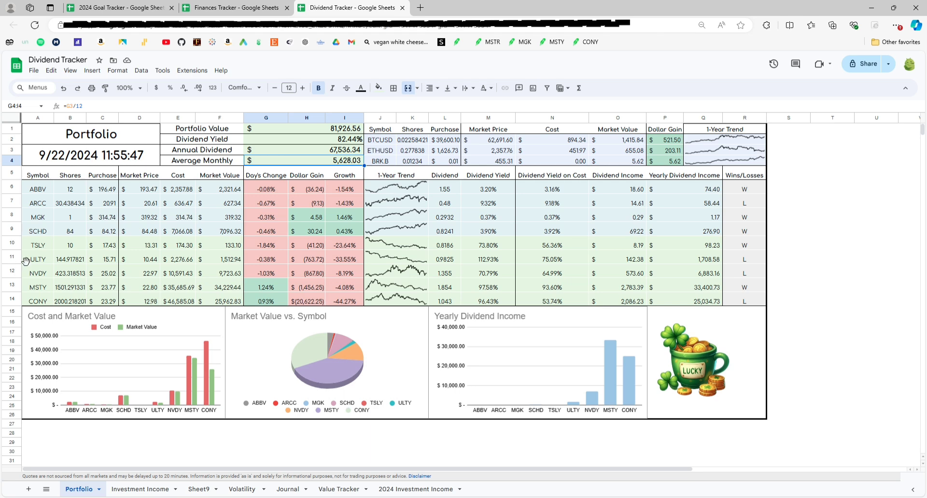
Review the Symbol column's two holding groups, ABBV to SCHD and TSLY to CONY, including the individual ULTY and NVDY entries
{"action": "left_click_drag", "start_coordinate": [38, 247], "coordinate": [38, 301]}
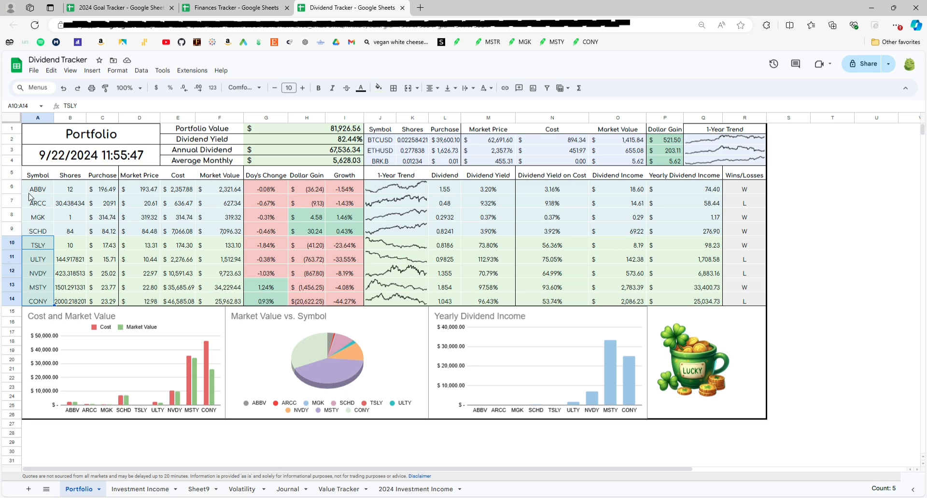
{"action": "left_click_drag", "start_coordinate": [37, 189], "coordinate": [35, 234]}
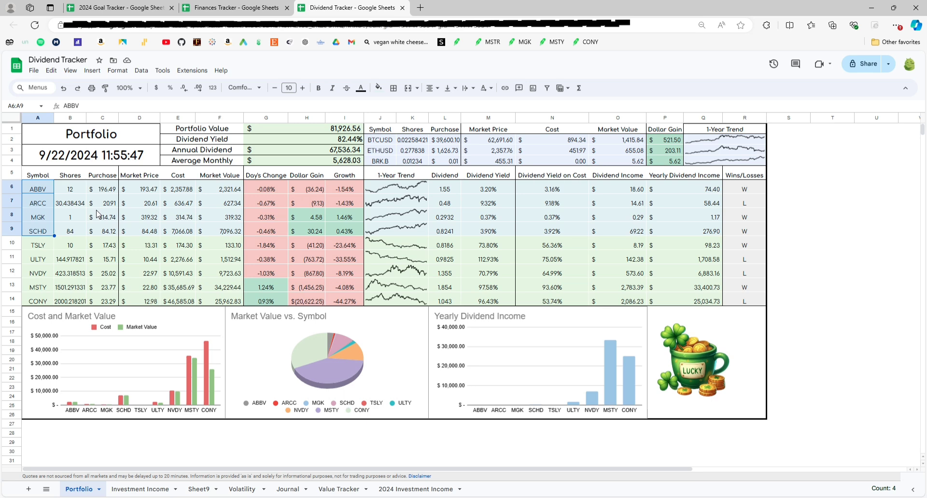
{"action": "left_click_drag", "start_coordinate": [38, 247], "coordinate": [39, 303]}
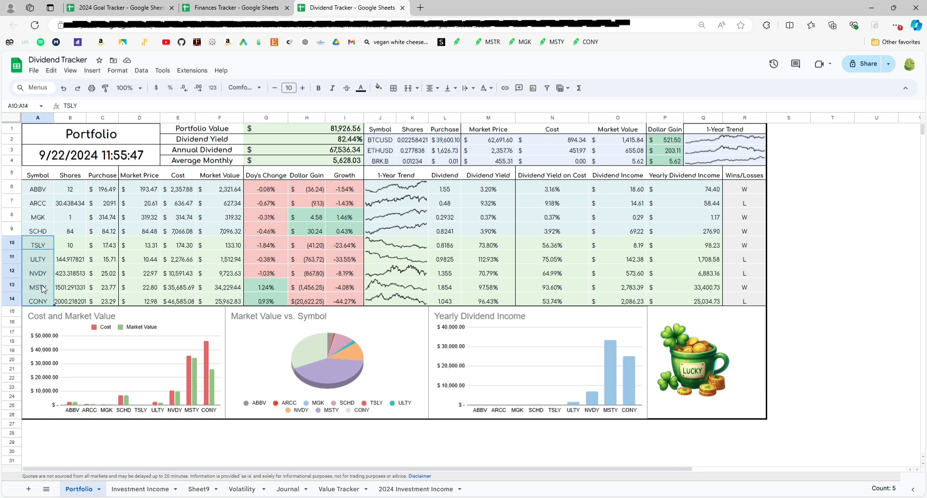
{"action": "left_click", "coordinate": [50, 248]}
{"action": "left_click", "coordinate": [43, 260]}
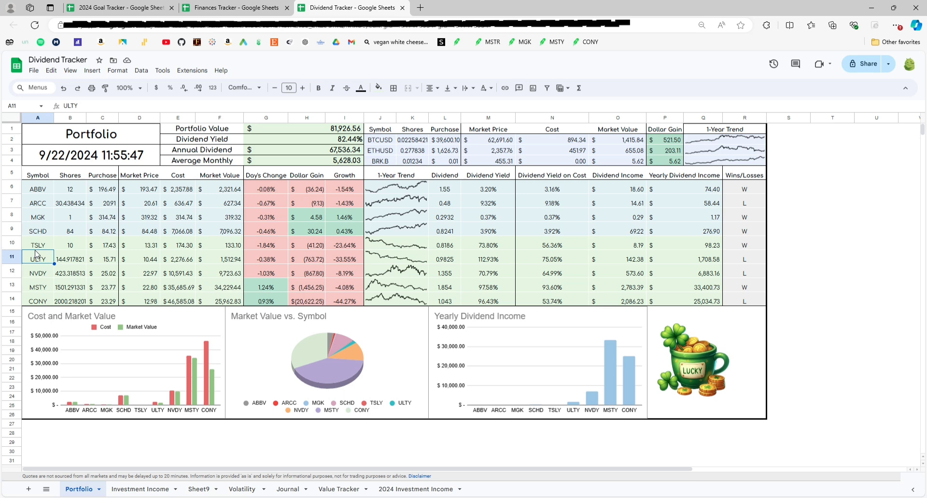
{"action": "left_click", "coordinate": [35, 275]}
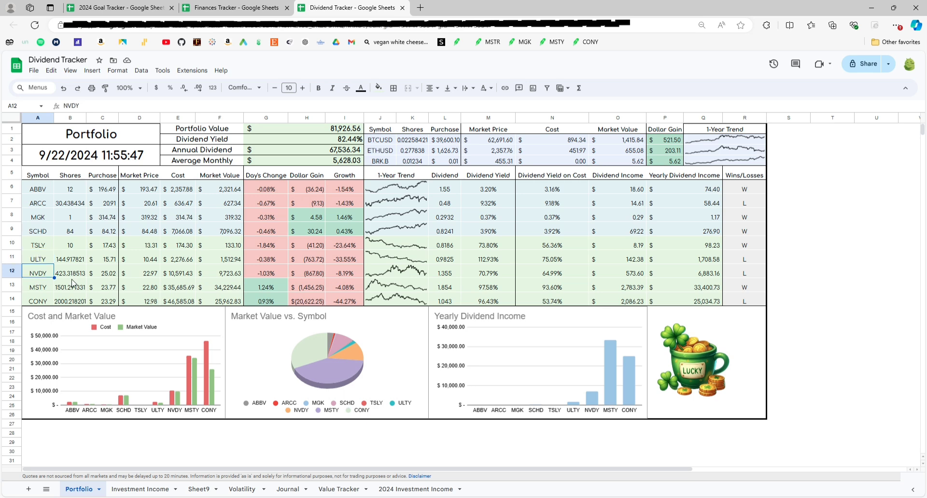
Examine the symbols and share counts of ABBV through SCHD against the TSLY to CONY group
{"action": "left_click_drag", "start_coordinate": [38, 189], "coordinate": [37, 237]}
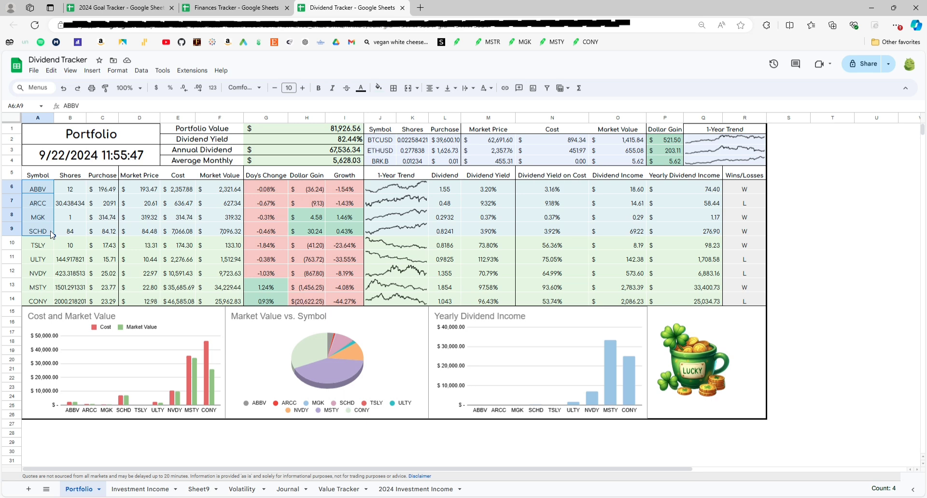
{"action": "left_click_drag", "start_coordinate": [80, 195], "coordinate": [81, 235]}
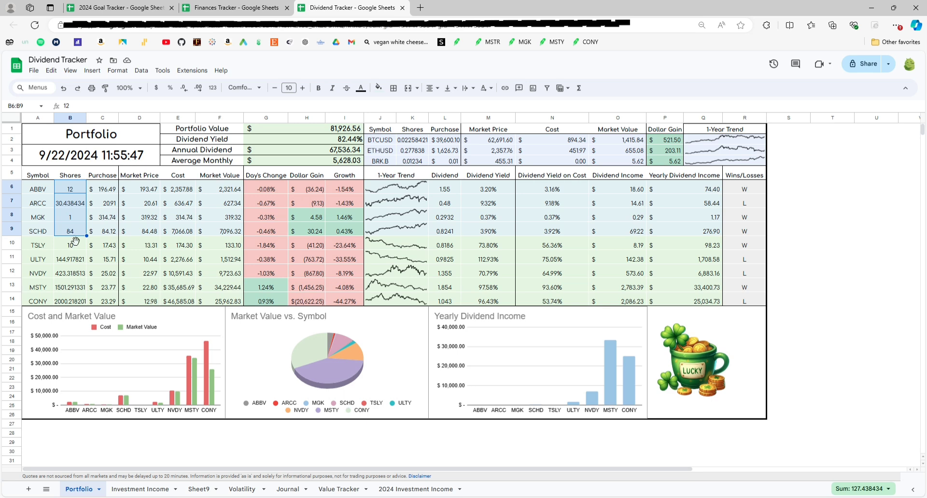
{"action": "left_click_drag", "start_coordinate": [45, 247], "coordinate": [42, 306]}
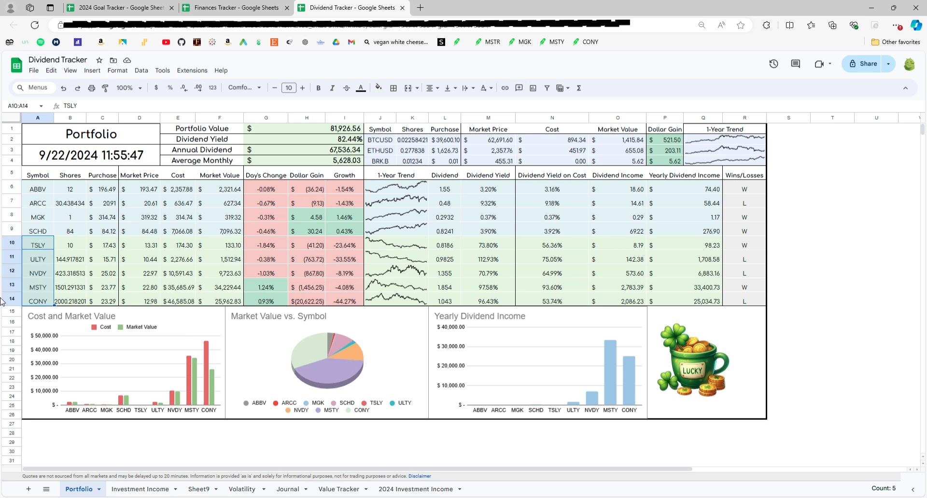
{"action": "left_click", "coordinate": [38, 232]}
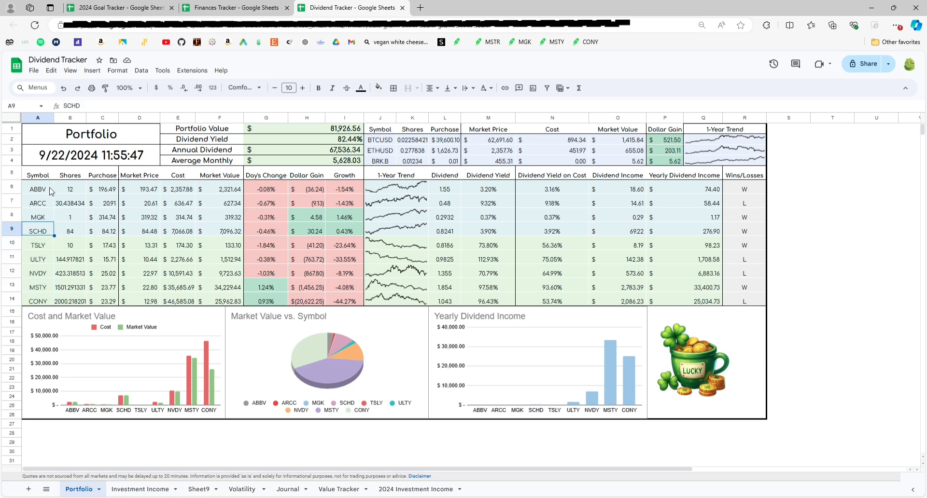
{"action": "left_click", "coordinate": [34, 206]}
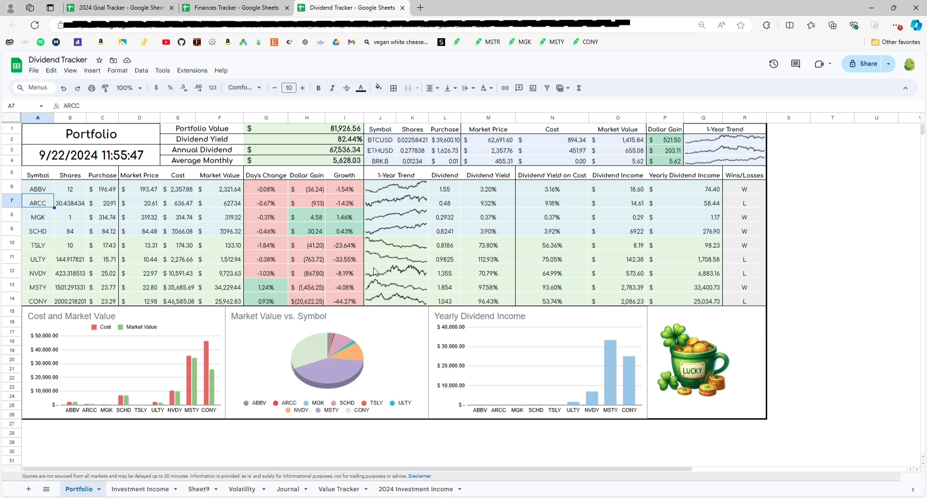
Compare the 1-Year Trend sparklines of ABBV through SCHD with those of TSLY, NVDY and MSTY
{"action": "left_click", "coordinate": [406, 219]}
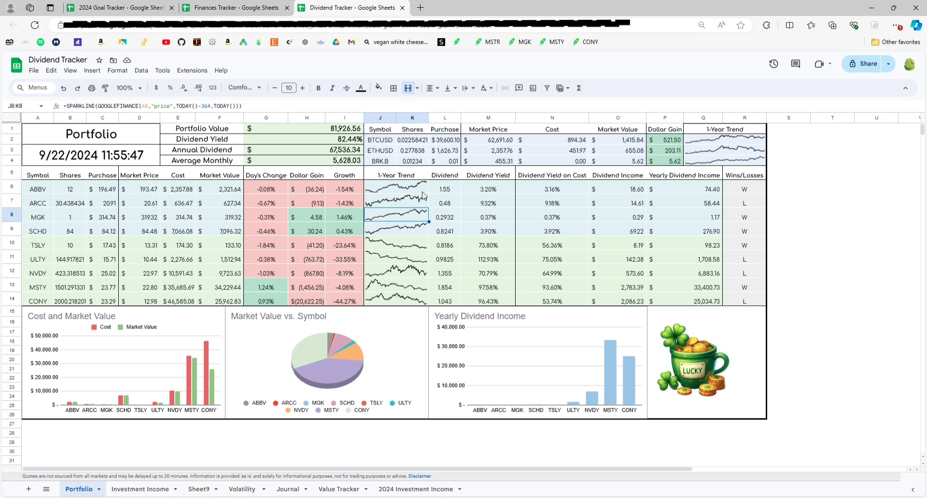
{"action": "left_click_drag", "start_coordinate": [424, 193], "coordinate": [418, 233]}
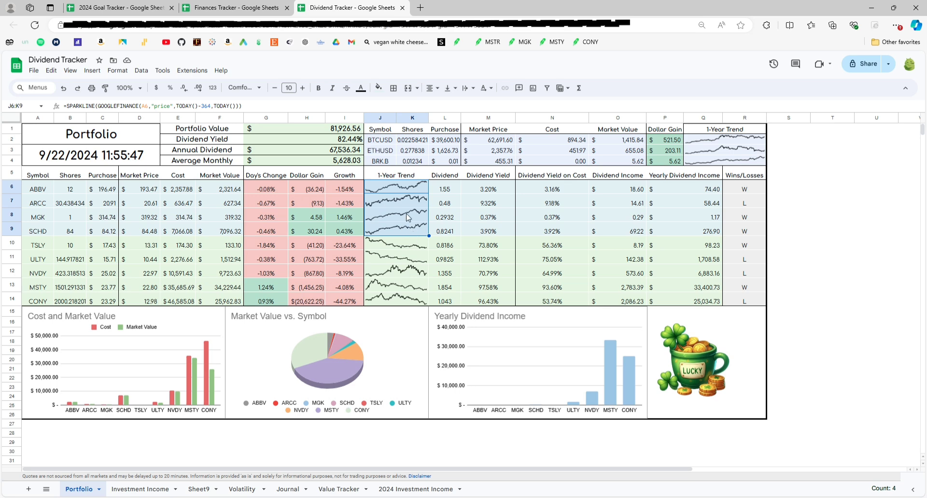
{"action": "left_click", "coordinate": [400, 246]}
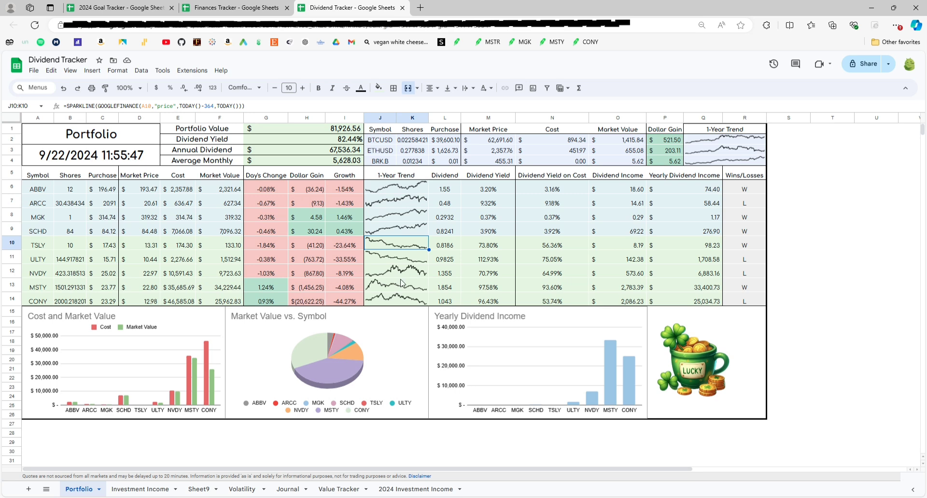
{"action": "left_click", "coordinate": [401, 274]}
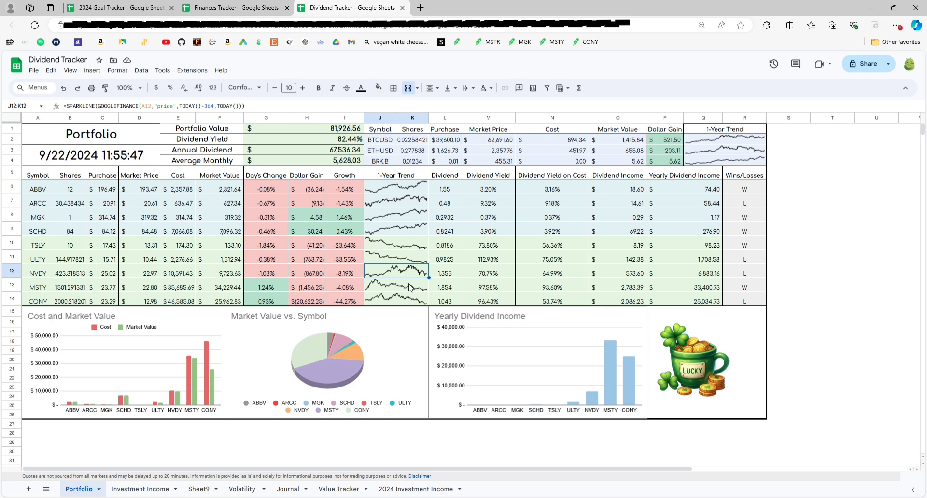
{"action": "left_click", "coordinate": [408, 289]}
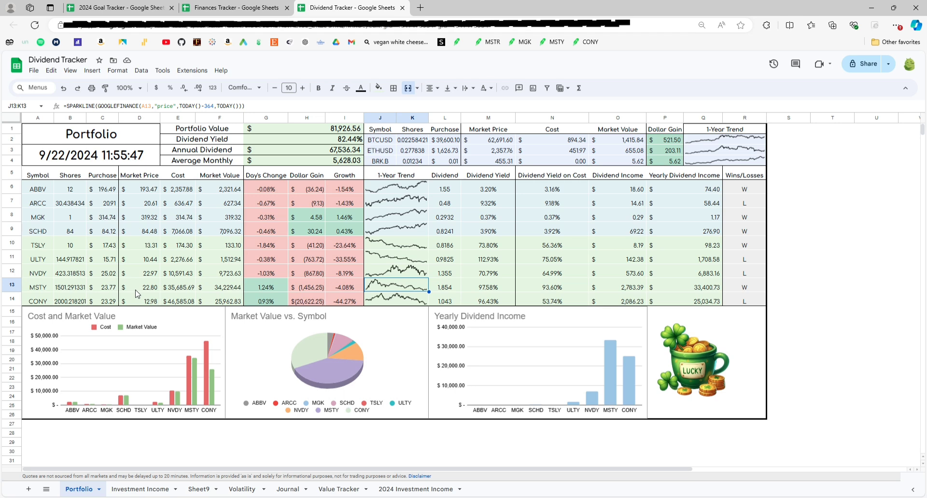
Compare the purchase prices of NVDY, MSTY and CONY with their market prices
{"action": "left_click_drag", "start_coordinate": [42, 237], "coordinate": [39, 308]}
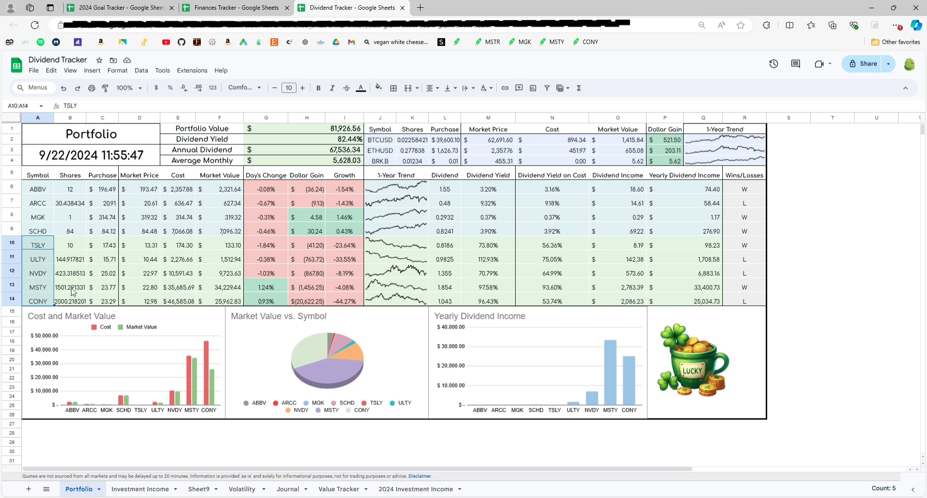
{"action": "left_click_drag", "start_coordinate": [111, 273], "coordinate": [110, 306]}
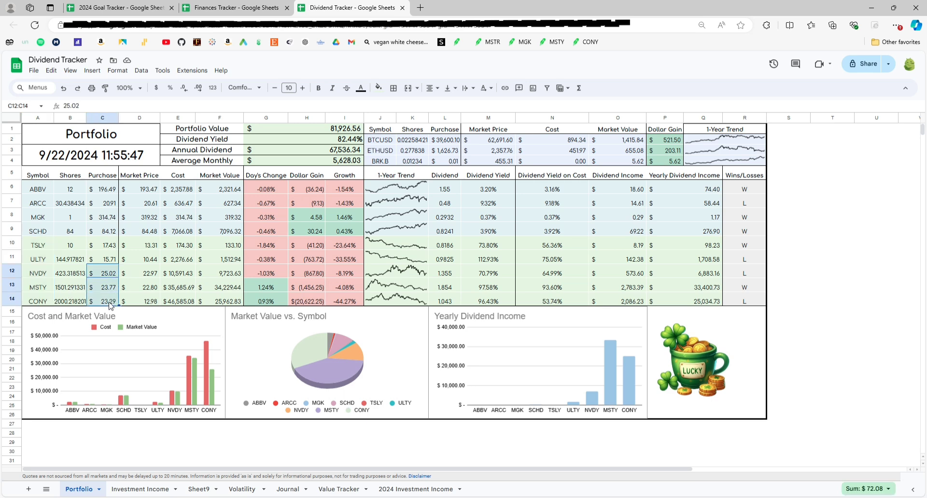
{"action": "left_click", "coordinate": [141, 277]}
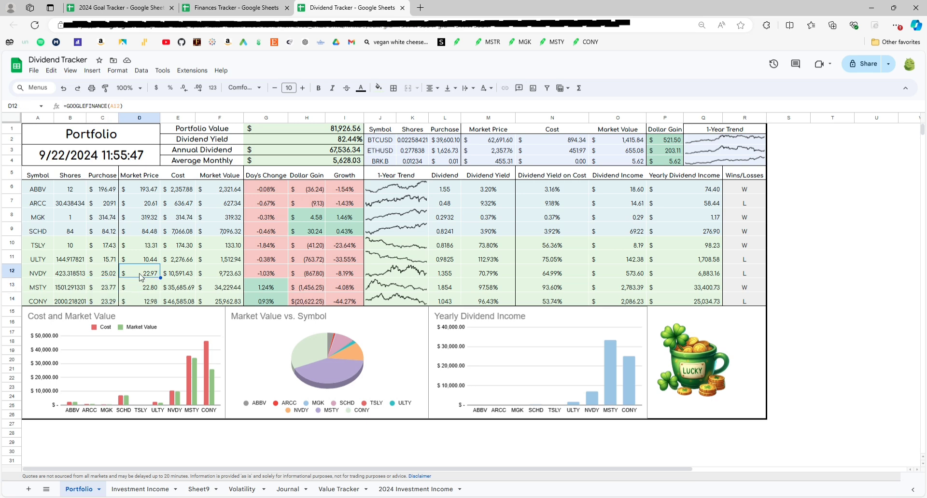
{"action": "left_click", "coordinate": [136, 290]}
{"action": "left_click_drag", "start_coordinate": [138, 282], "coordinate": [49, 280]}
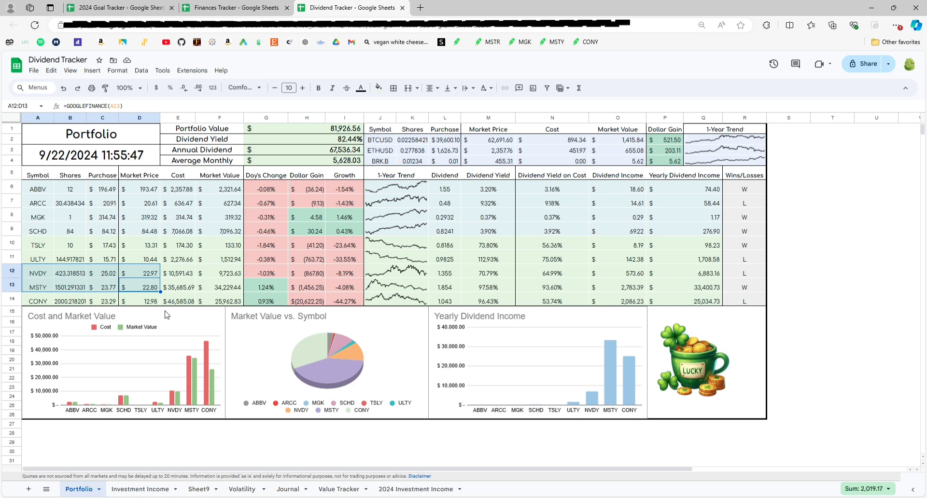
{"action": "left_click", "coordinate": [148, 303]}
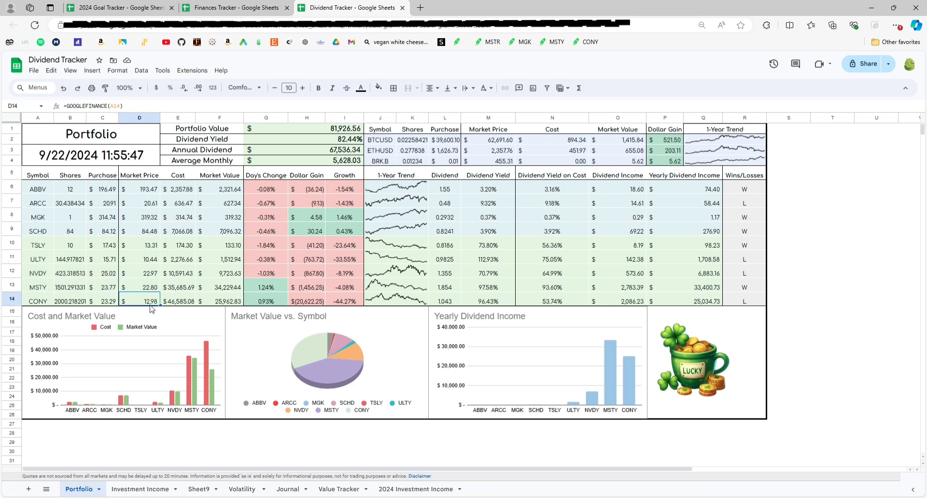
Compare ULTY's purchase price with its market price, and check the market price of TSLY
{"action": "left_click", "coordinate": [36, 259]}
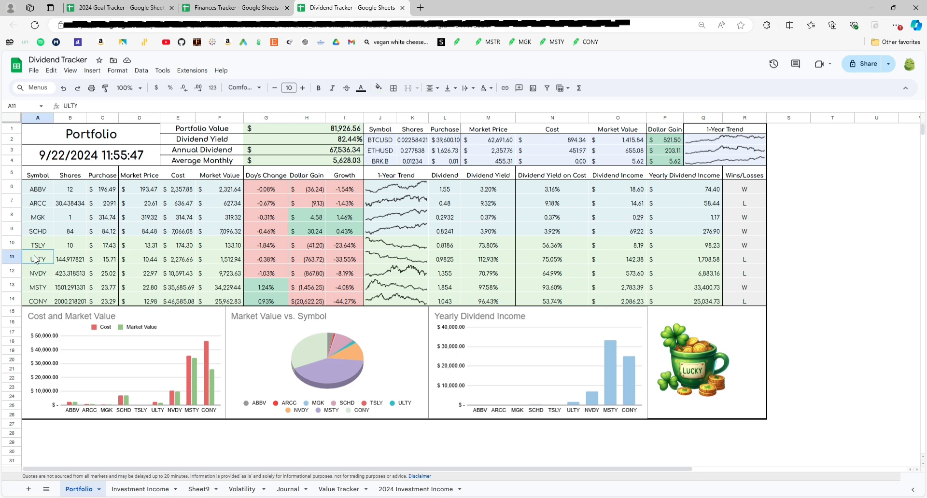
{"action": "left_click", "coordinate": [139, 261]}
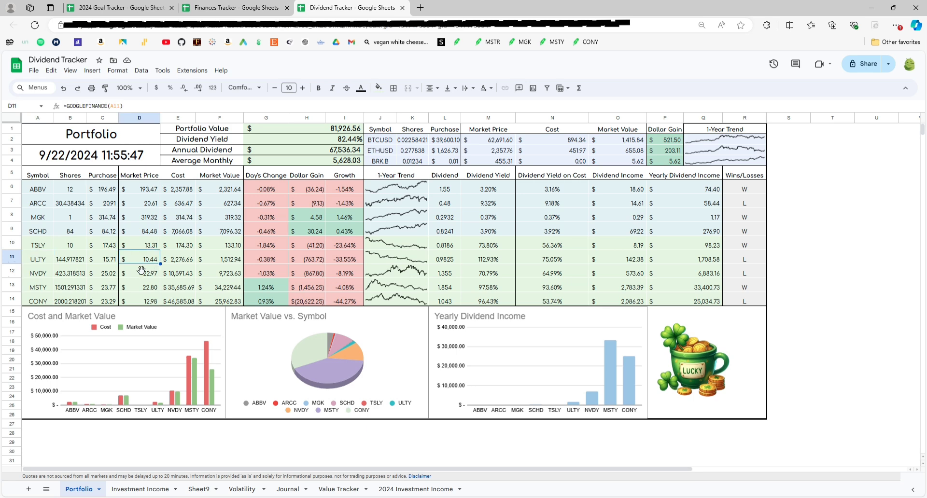
{"action": "left_click", "coordinate": [106, 262]}
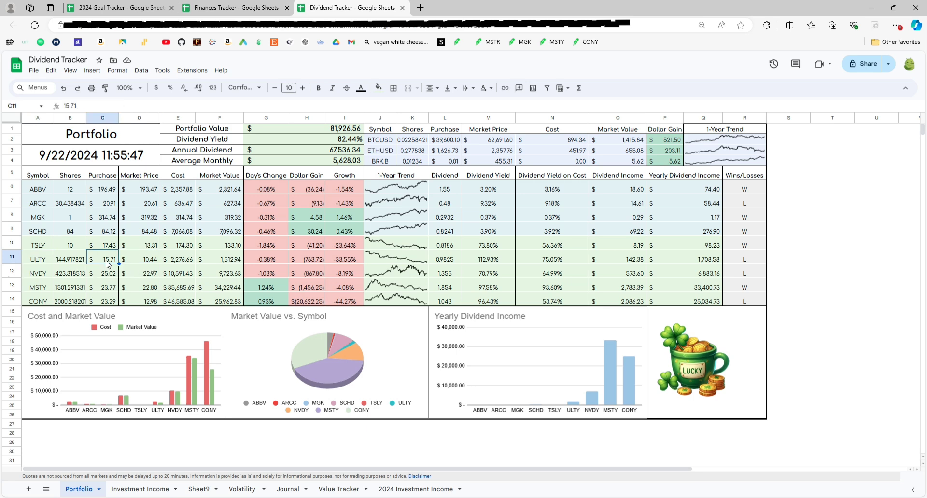
{"action": "left_click", "coordinate": [133, 256]}
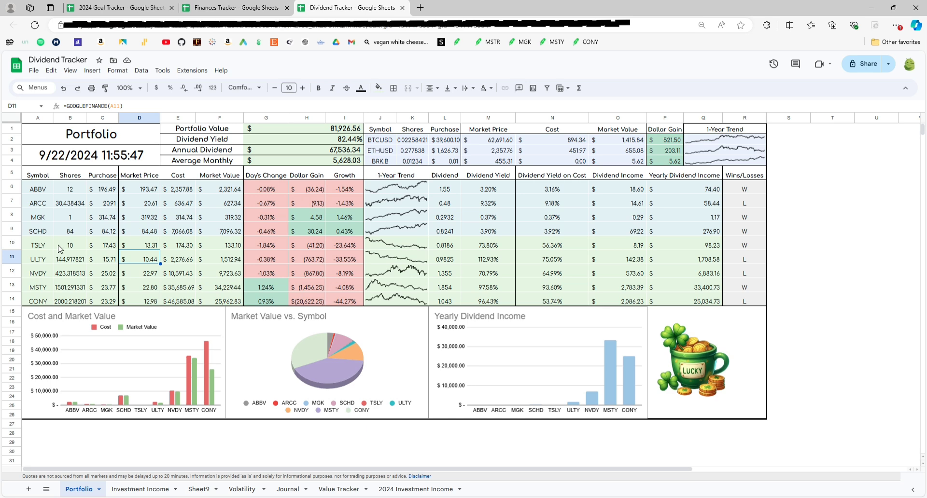
{"action": "left_click", "coordinate": [51, 250]}
{"action": "left_click", "coordinate": [155, 250]}
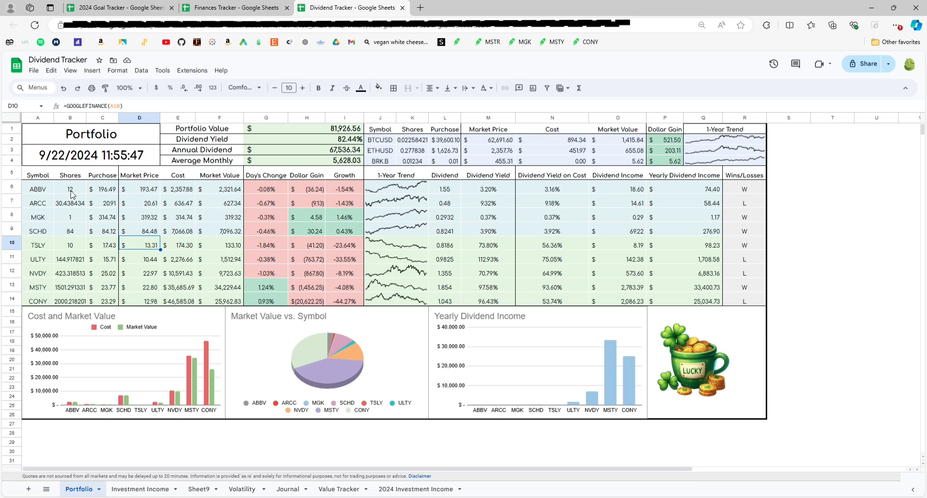
Inspect the ABBV row's formulas from Cost and Market Value through Day's Change, Dollar Gain, Growth and 1-Year Trend
{"action": "left_click", "coordinate": [179, 189]}
{"action": "left_click", "coordinate": [219, 190]}
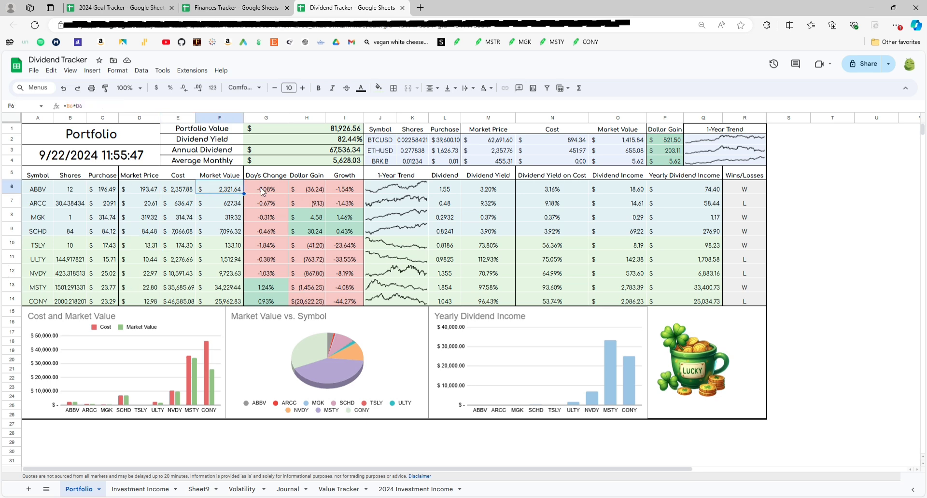
{"action": "left_click", "coordinate": [282, 192]}
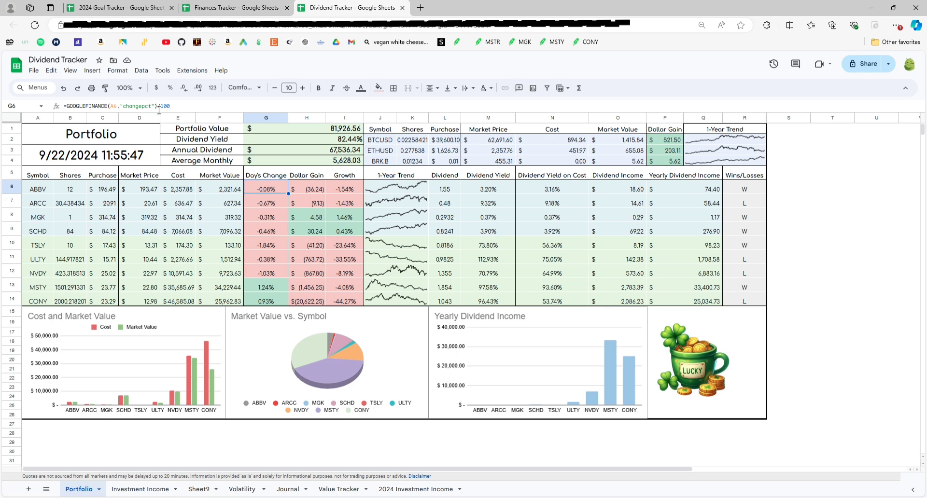
{"action": "left_click", "coordinate": [310, 194]}
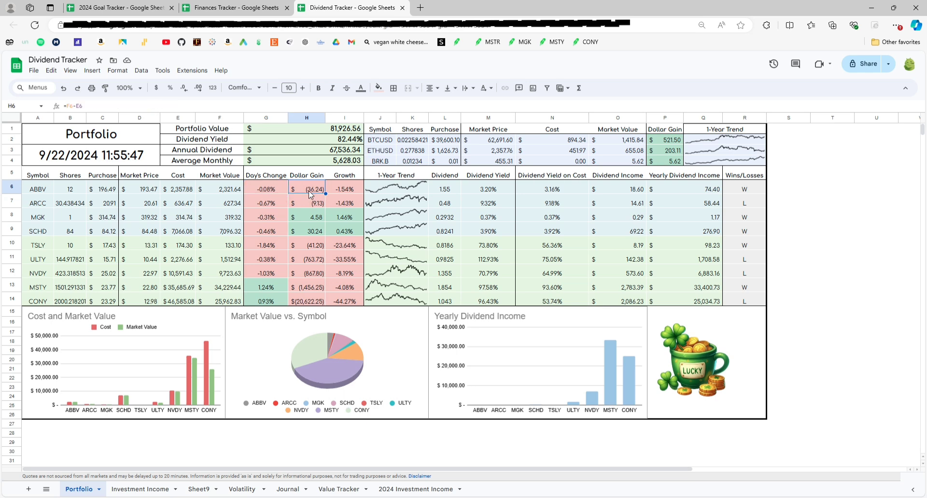
{"action": "left_click", "coordinate": [339, 185]}
{"action": "left_click", "coordinate": [368, 190]}
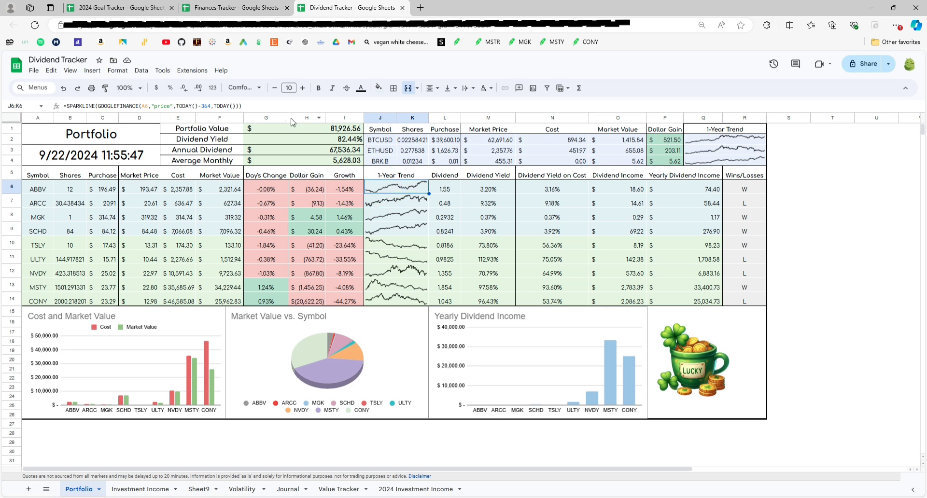
Inspect the formulas behind ABBV's 1-Year Trend, Dividend and Dividend Yield
{"action": "left_click", "coordinate": [261, 109]}
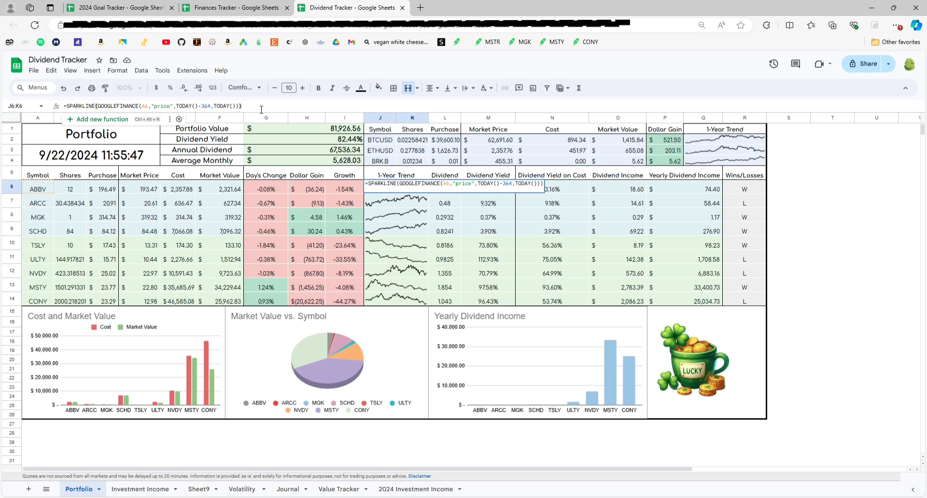
{"action": "left_click", "coordinate": [447, 206]}
{"action": "left_click", "coordinate": [454, 190]}
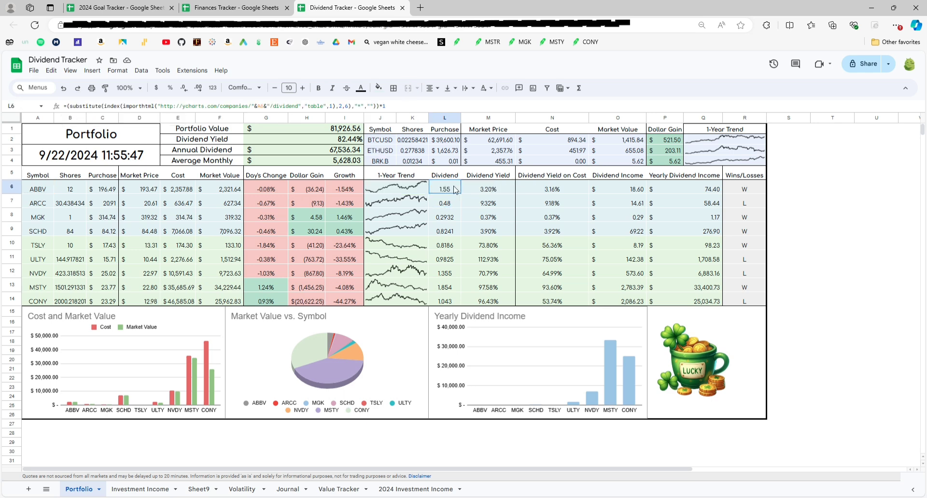
{"action": "left_click", "coordinate": [408, 107]}
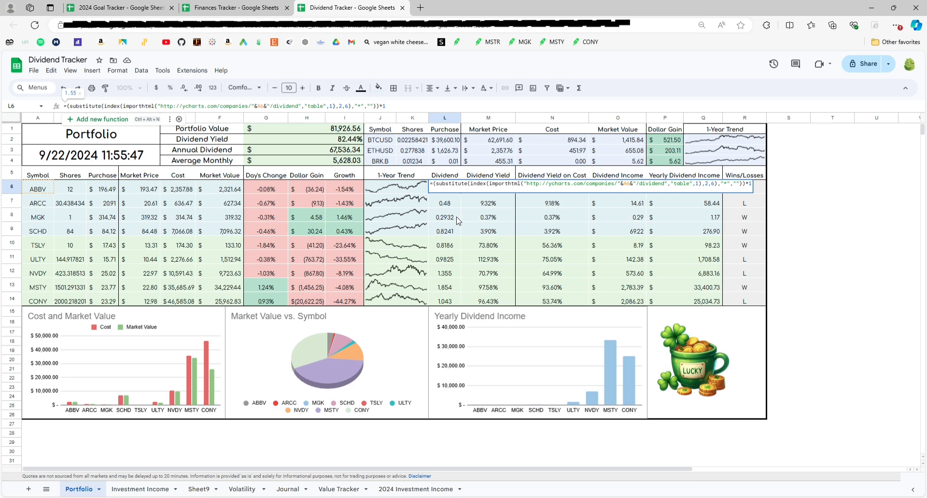
{"action": "key", "text": "Return"}
{"action": "left_click", "coordinate": [502, 191]}
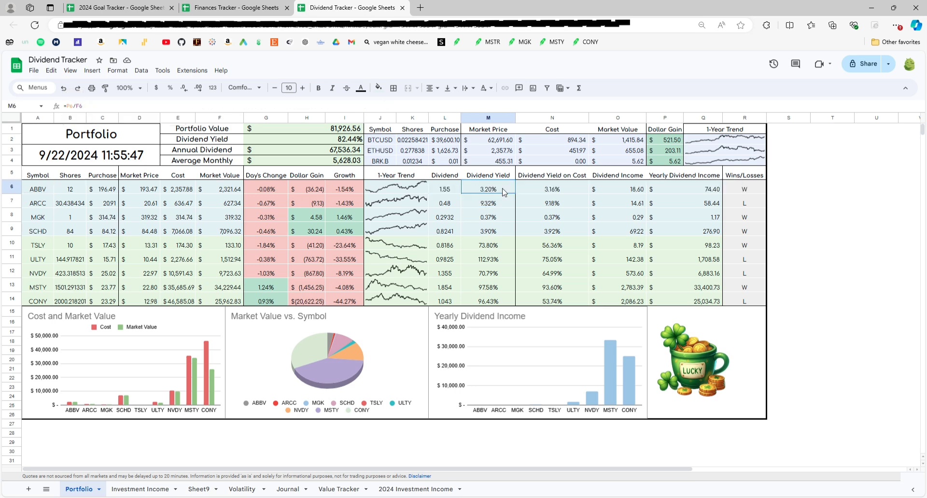
{"action": "left_click", "coordinate": [89, 110]}
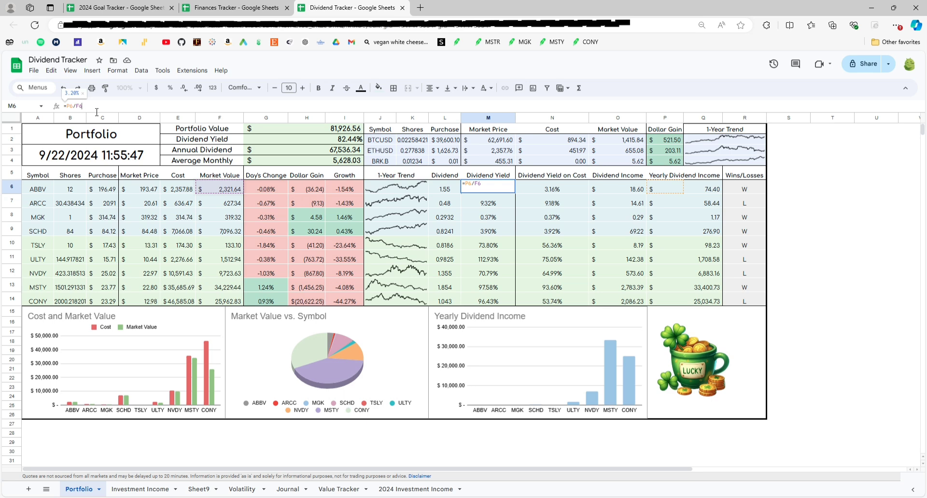
Compare the Yearly Dividend Income formulas of ABBV, TSLY and SCHD, and check TSLY's Wins/Losses formula
{"action": "left_click", "coordinate": [712, 192]}
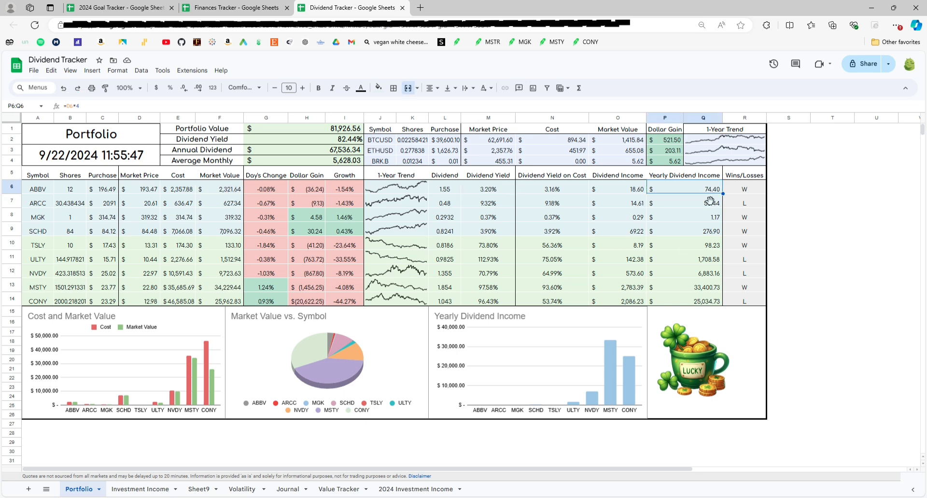
{"action": "left_click", "coordinate": [684, 248]}
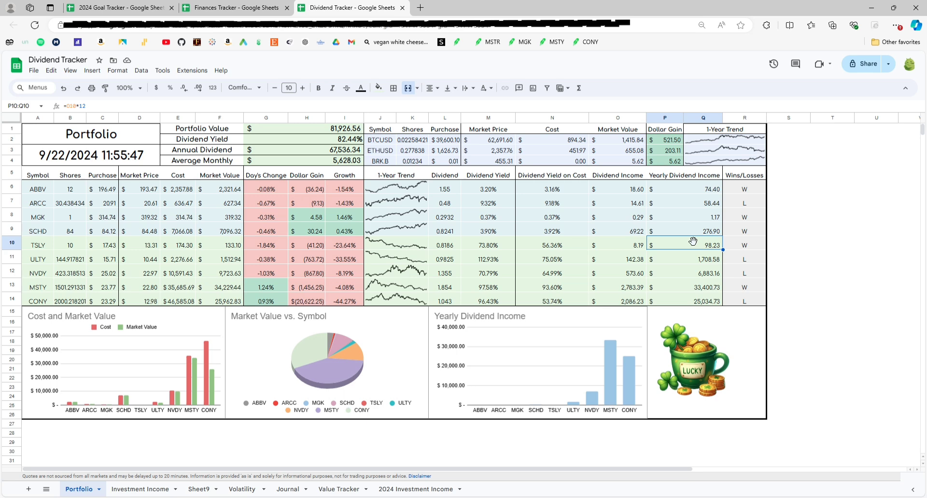
{"action": "left_click", "coordinate": [695, 229]}
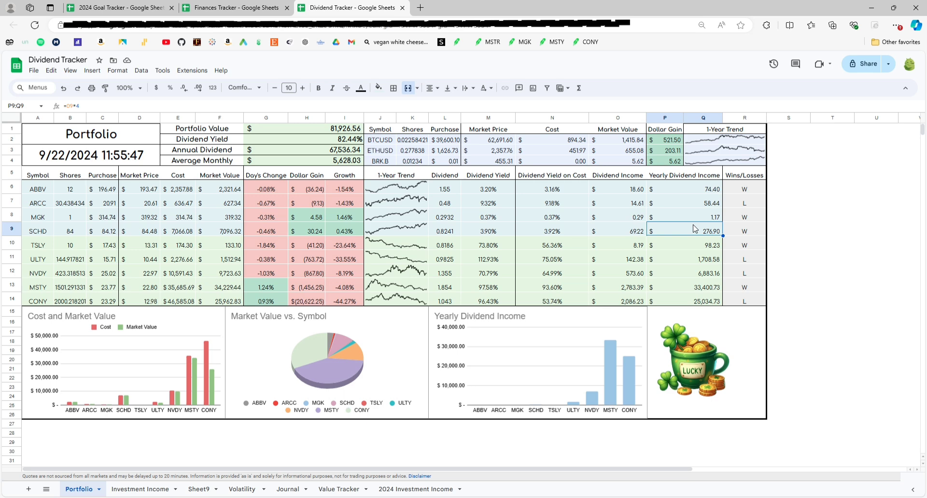
{"action": "left_click", "coordinate": [112, 106]}
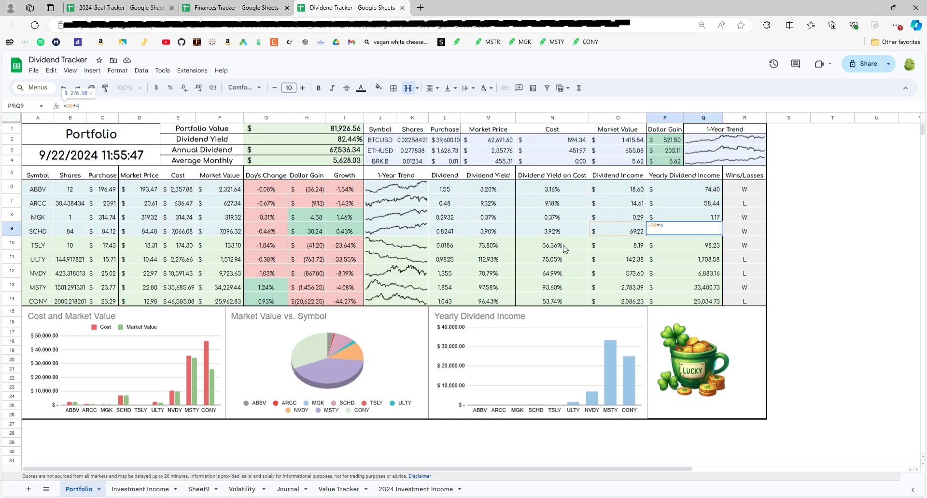
{"action": "key", "text": "Return"}
{"action": "key", "text": "Return"}
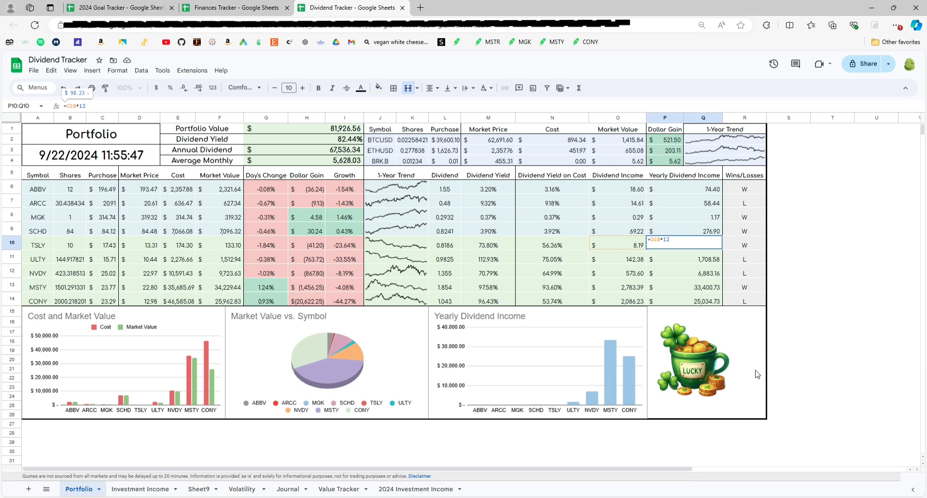
{"action": "left_click", "coordinate": [757, 246]}
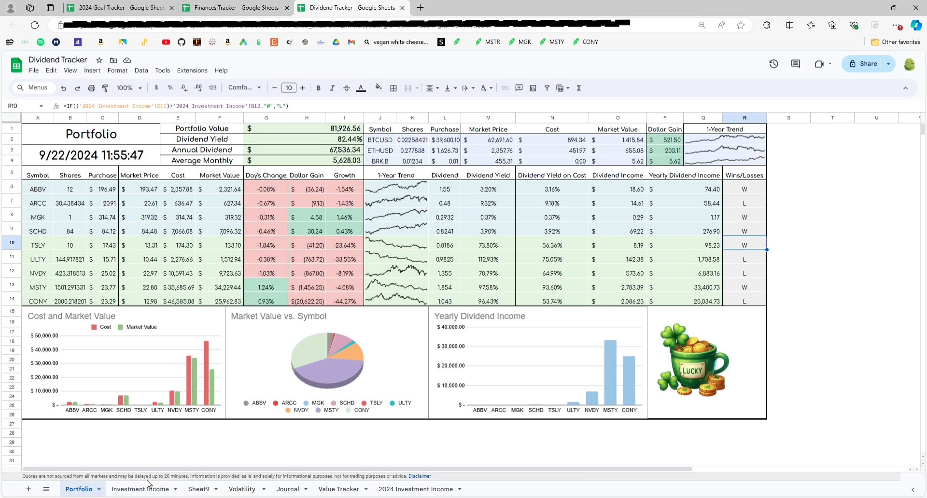
Open the Investment Income sheet and review its Amount Invested, Total Dividends and Total Taxes summary entries
{"action": "left_click", "coordinate": [136, 490]}
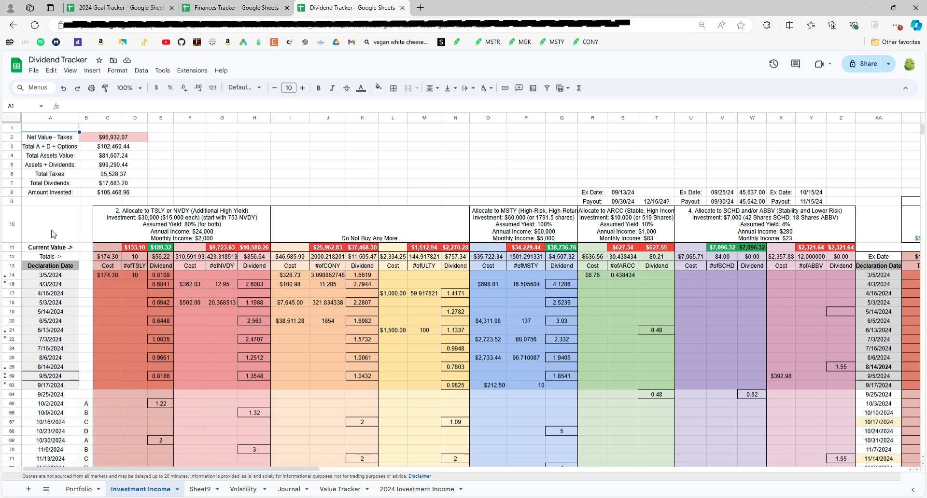
{"action": "left_click", "coordinate": [62, 193]}
{"action": "left_click", "coordinate": [58, 185]}
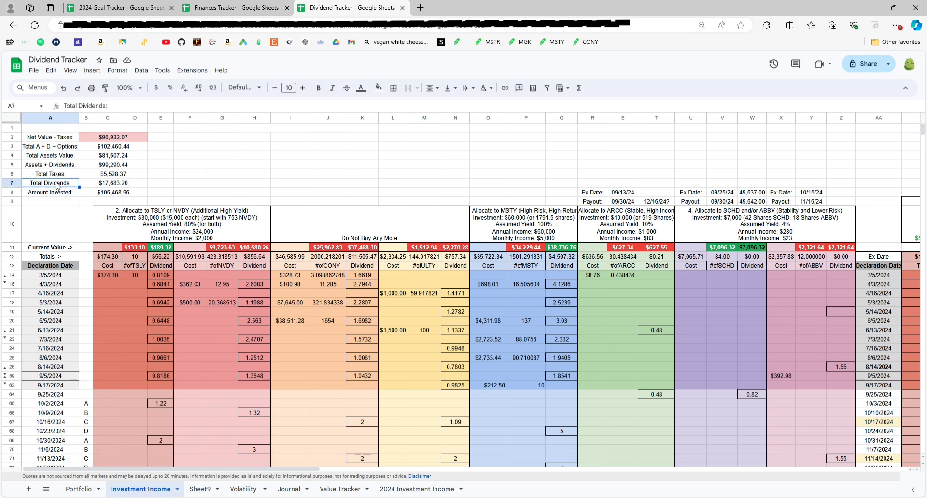
{"action": "left_click", "coordinate": [64, 177]}
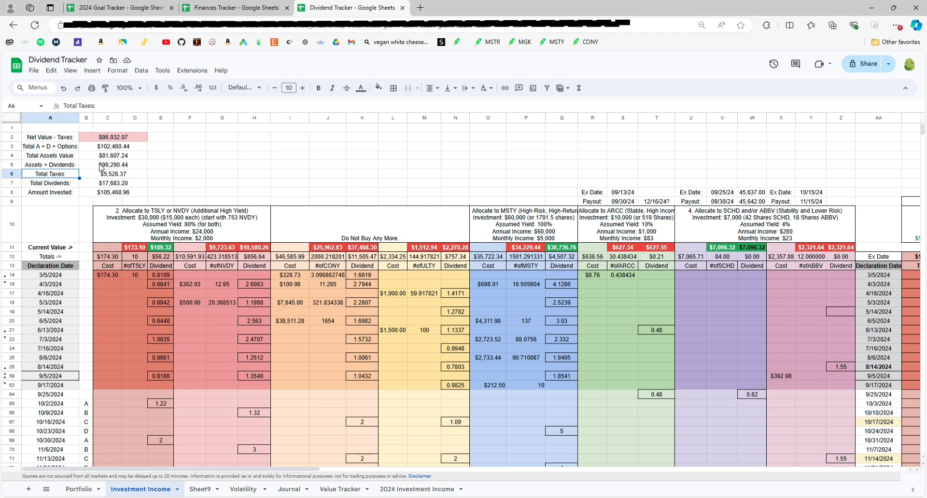
{"action": "left_click", "coordinate": [124, 175]}
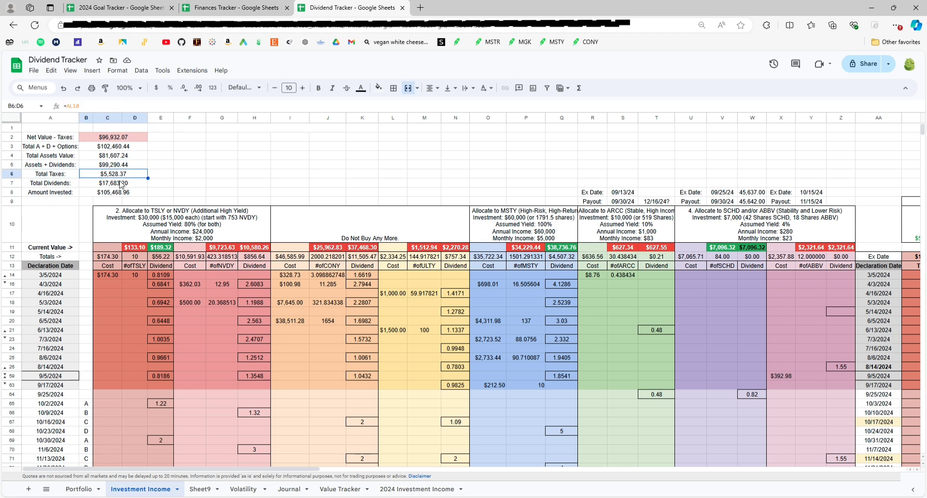
{"action": "left_click", "coordinate": [107, 186]}
{"action": "left_click", "coordinate": [94, 175]}
{"action": "left_click", "coordinate": [62, 178]}
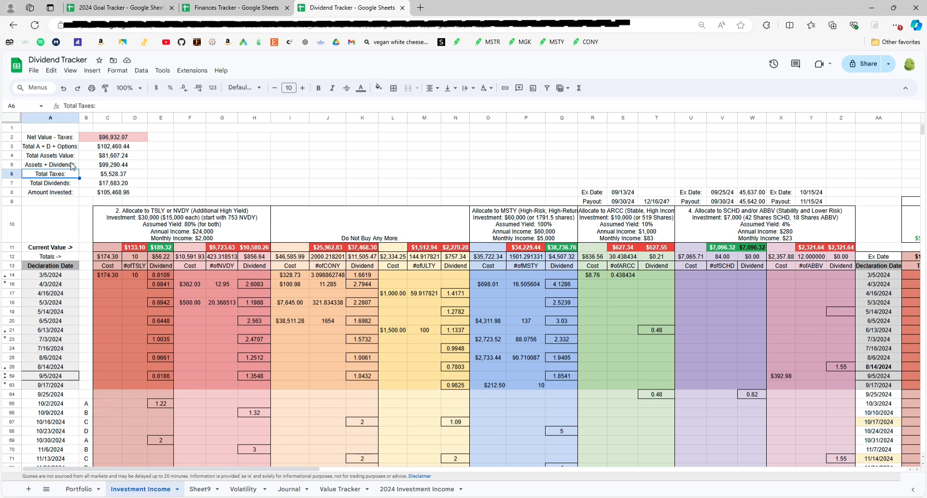
Inspect the summary formulas for Assets + Dividends, Total Assets Value, Amount Invested and Total Dividends
{"action": "left_click", "coordinate": [72, 166]}
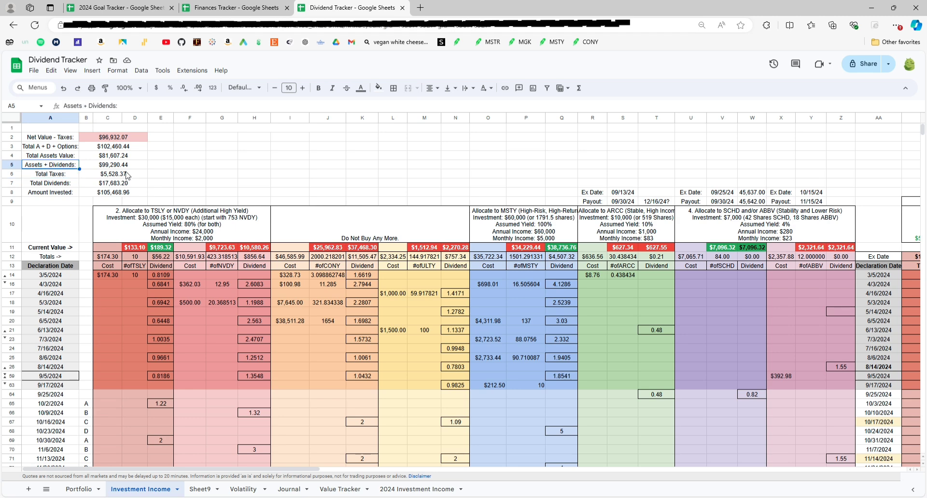
{"action": "left_click", "coordinate": [138, 168]}
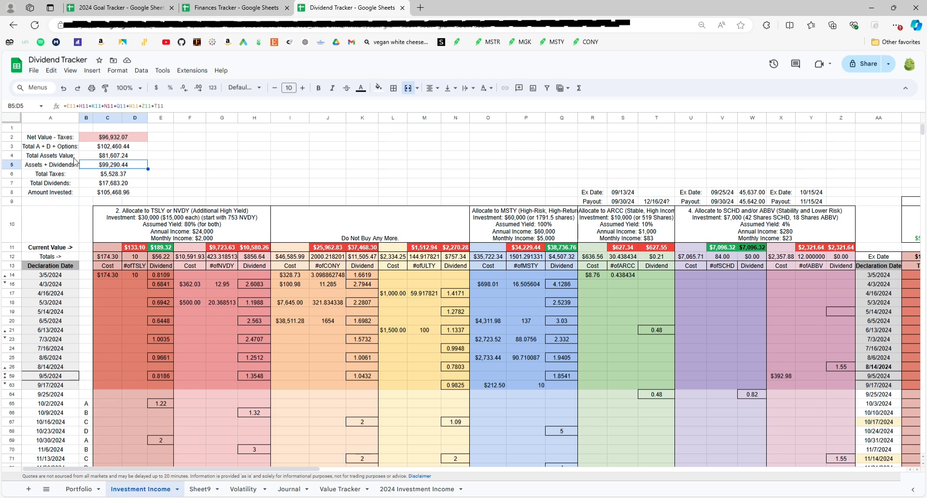
{"action": "left_click", "coordinate": [105, 157]}
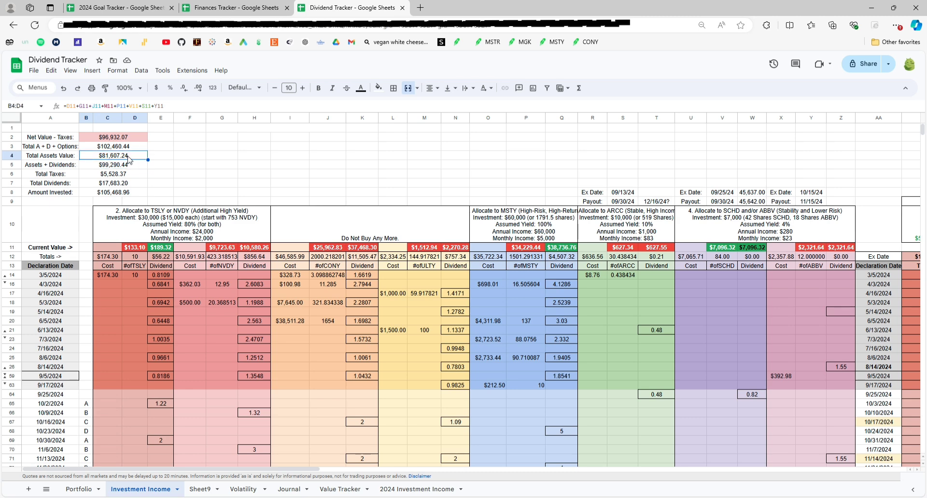
{"action": "left_click", "coordinate": [140, 195]}
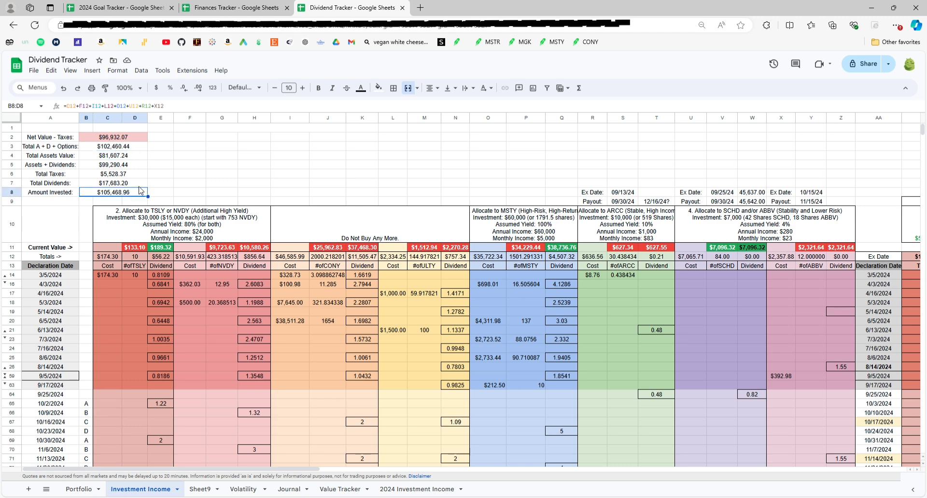
{"action": "left_click", "coordinate": [134, 158]}
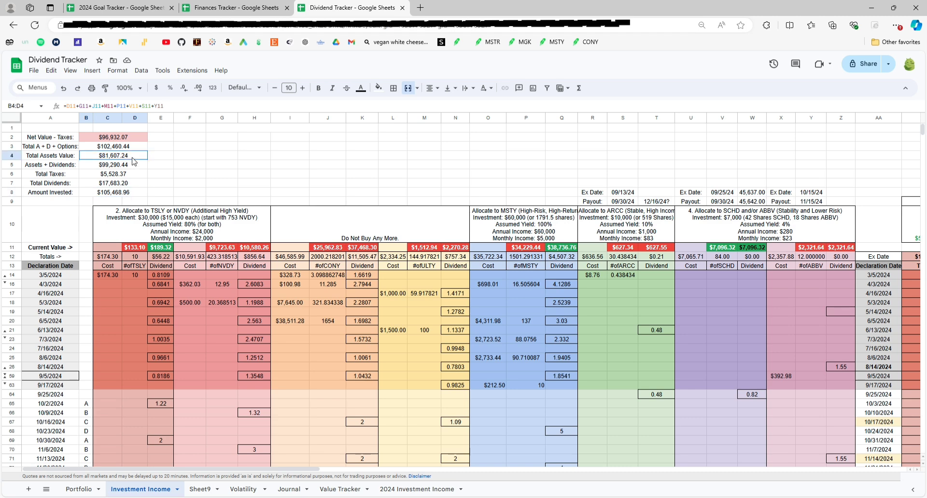
{"action": "left_click", "coordinate": [136, 183]}
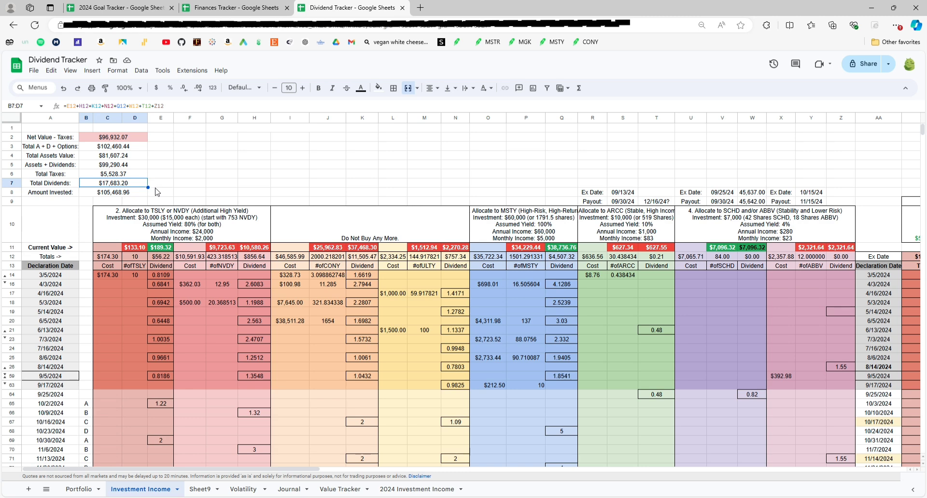
Inspect the summary formulas for Total A + D + Options and Net Value - Taxes
{"action": "left_click", "coordinate": [145, 148]}
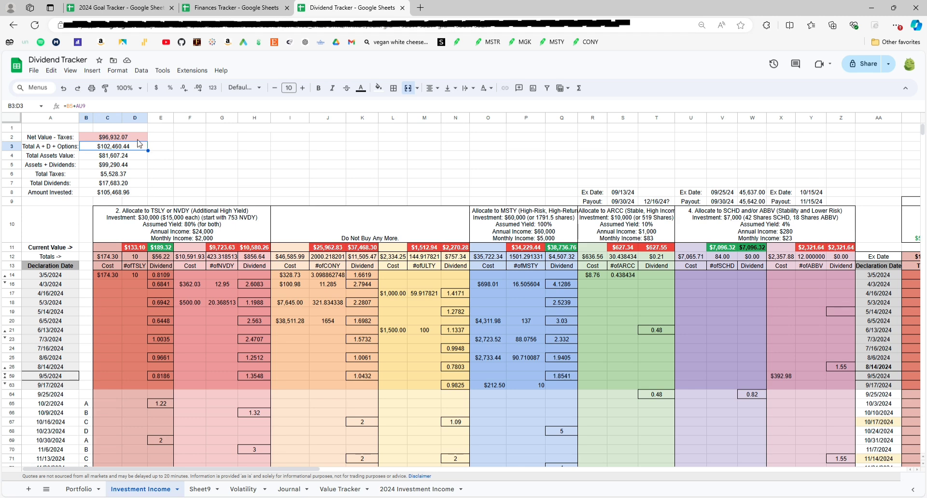
{"action": "left_click", "coordinate": [139, 141]}
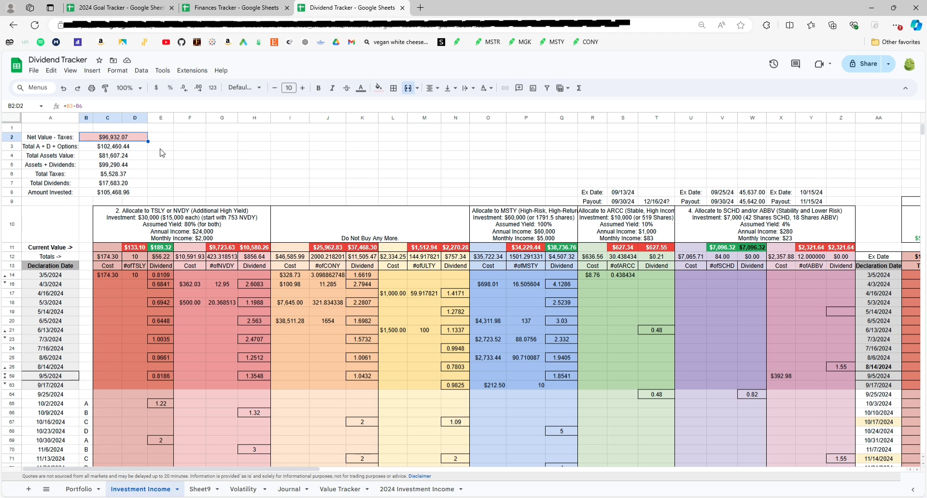
{"action": "left_click", "coordinate": [162, 151]}
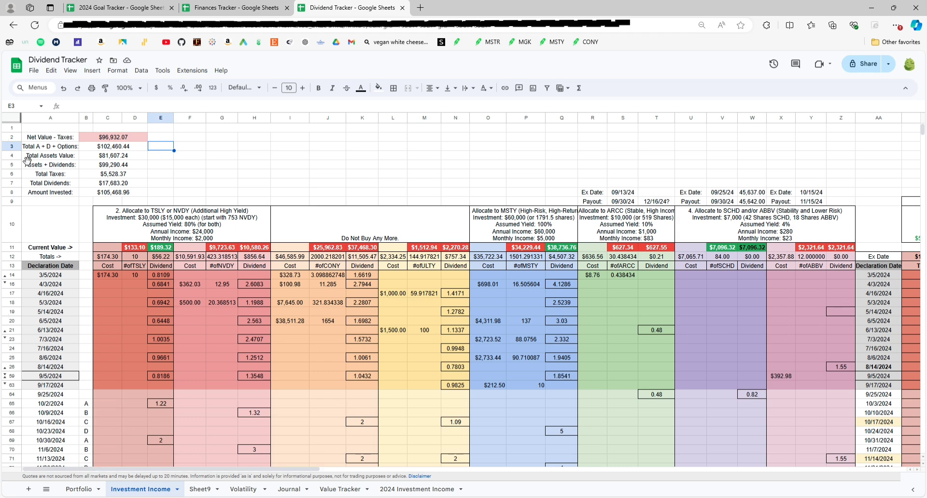
Highlight the Declaration Date column beside the holdings and the one beside the Dividend Totals
{"action": "left_click", "coordinate": [45, 119]}
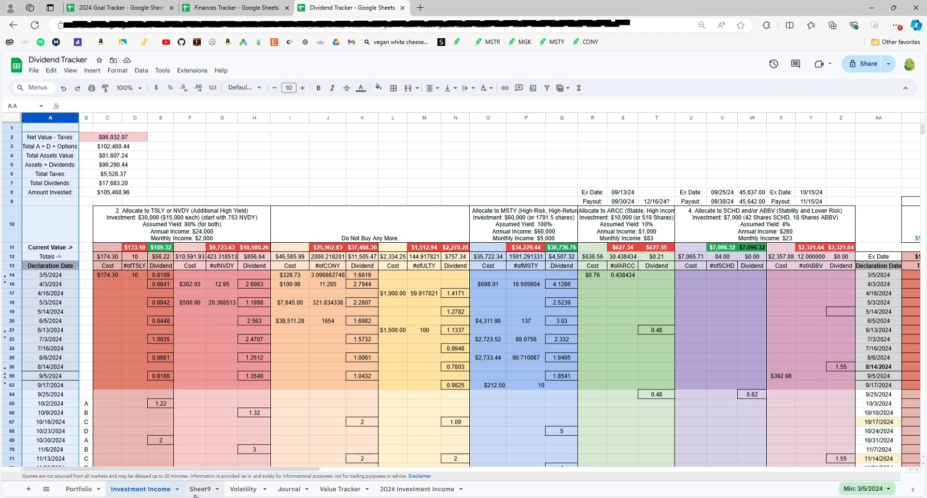
{"action": "left_click_drag", "start_coordinate": [204, 470], "coordinate": [287, 486]}
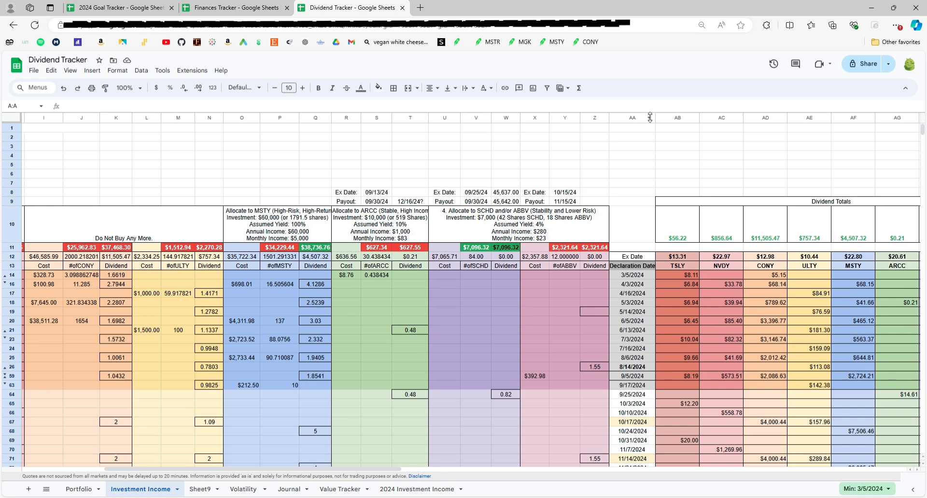
{"action": "left_click", "coordinate": [632, 118]}
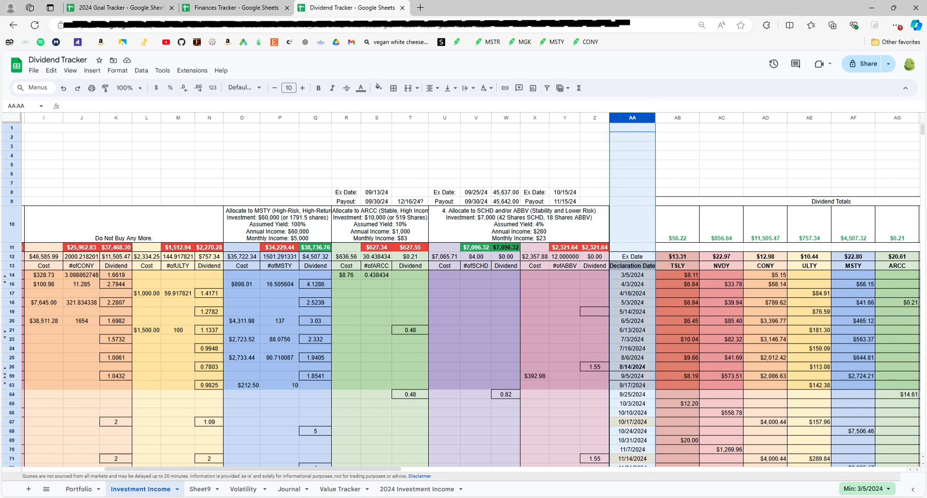
Highlight the Payout Date column beside the Dividends + Options section and review its payout schedule into 2027
{"action": "left_click_drag", "start_coordinate": [380, 470], "coordinate": [435, 473]}
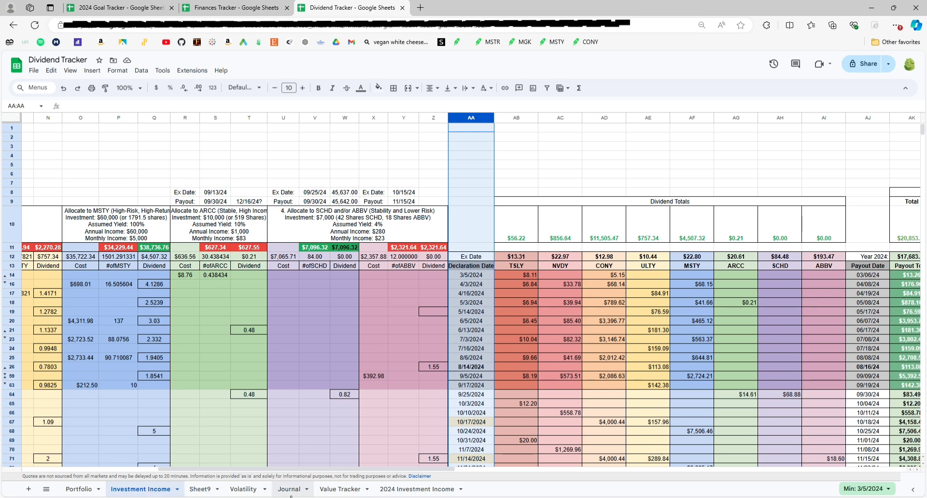
{"action": "left_click_drag", "start_coordinate": [302, 469], "coordinate": [373, 469]}
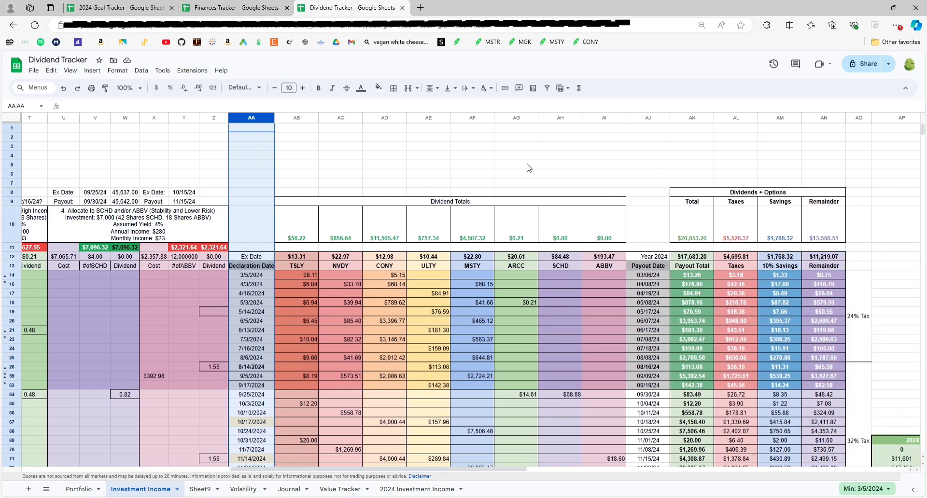
{"action": "left_click", "coordinate": [649, 120]}
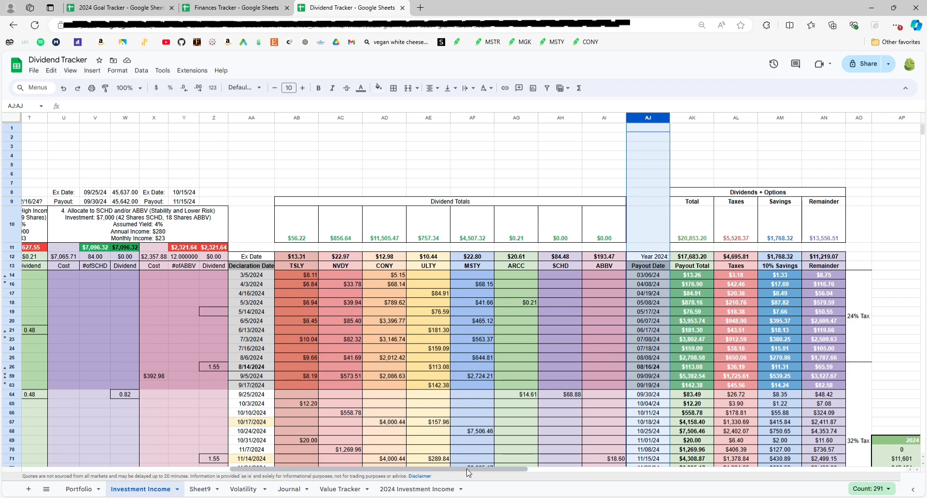
{"action": "scroll", "coordinate": [573, 419], "scroll_direction": "down", "scroll_amount": 6}
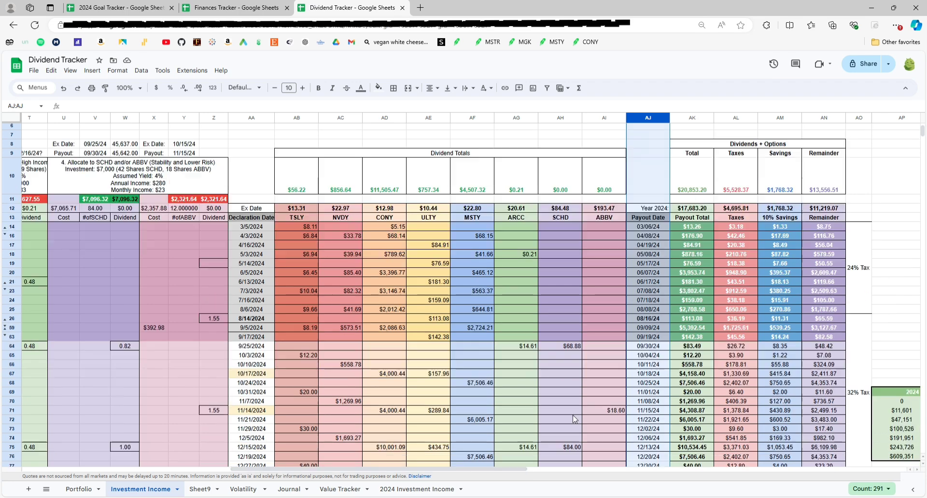
{"action": "scroll", "coordinate": [573, 420], "scroll_direction": "down", "scroll_amount": 5}
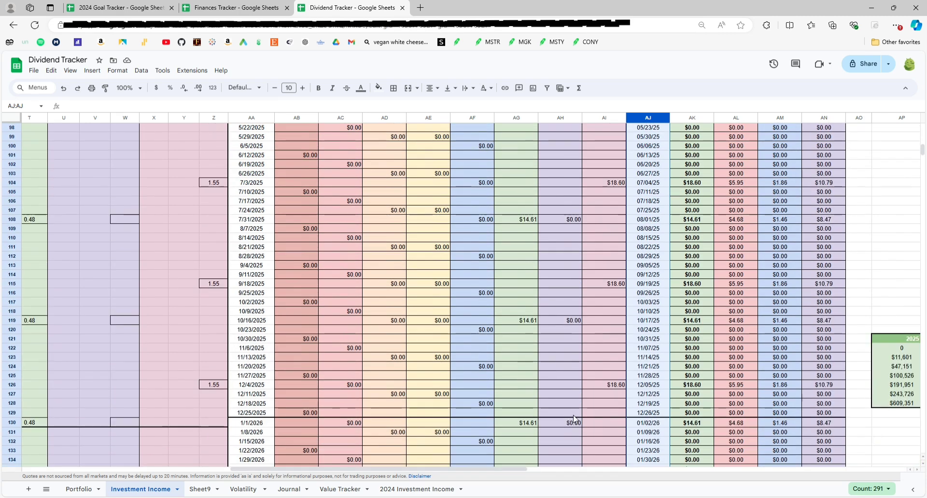
{"action": "scroll", "coordinate": [573, 419], "scroll_direction": "down", "scroll_amount": 10}
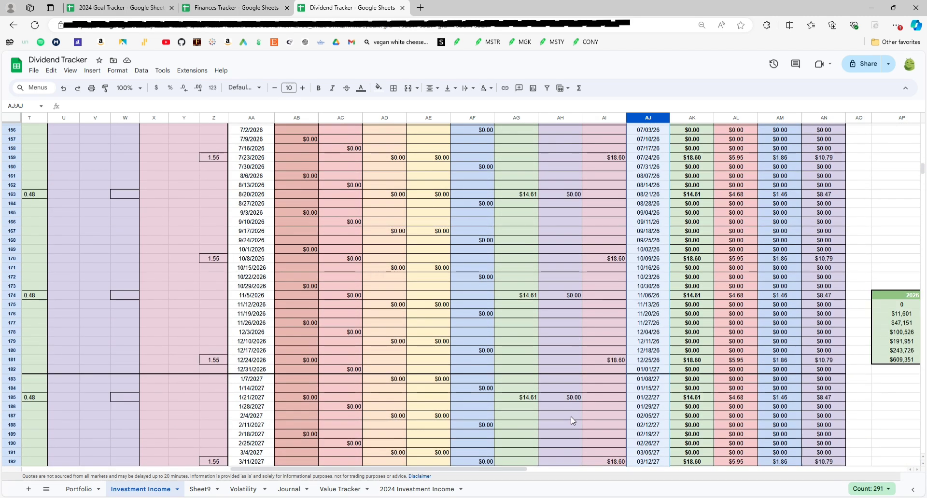
{"action": "scroll", "coordinate": [589, 424], "scroll_direction": "down", "scroll_amount": 3}
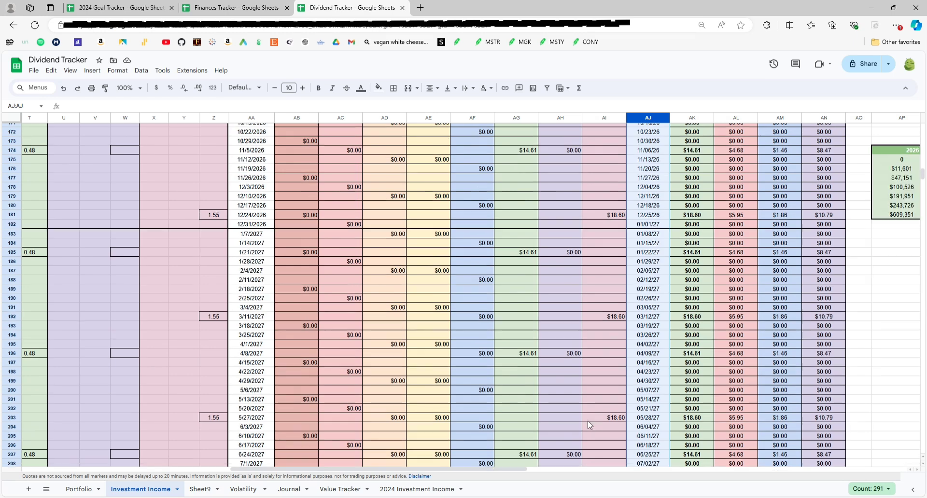
Review the rest of the payout schedule from late 2026 through its last row in January 2030
{"action": "scroll", "coordinate": [589, 425], "scroll_direction": "down", "scroll_amount": 7}
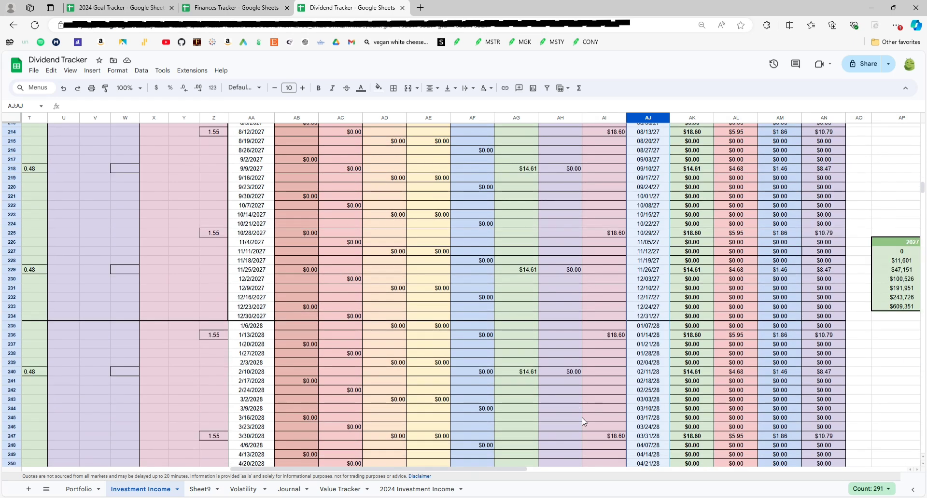
{"action": "scroll", "coordinate": [585, 422], "scroll_direction": "down", "scroll_amount": 11}
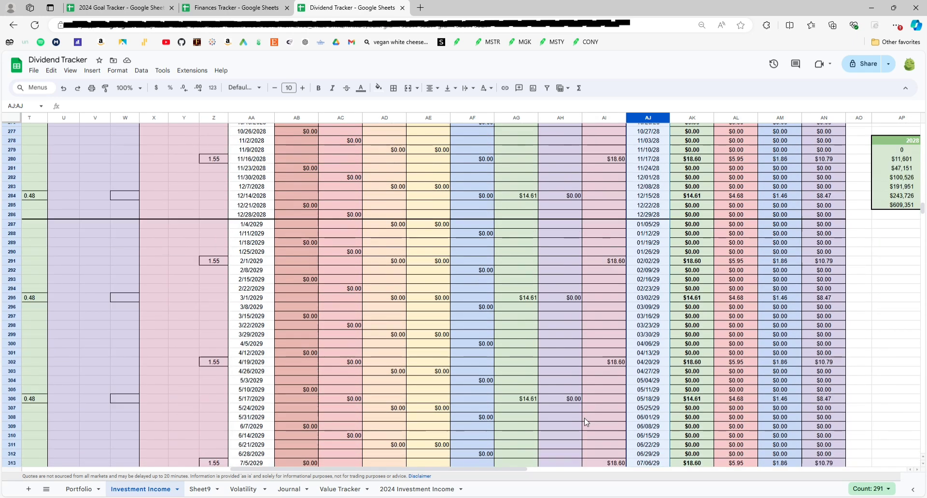
{"action": "scroll", "coordinate": [586, 422], "scroll_direction": "down", "scroll_amount": 6}
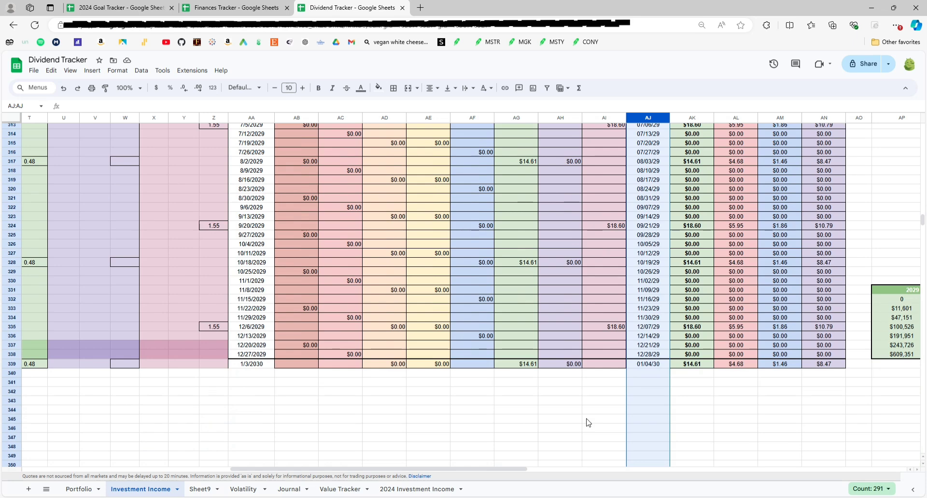
{"action": "left_click", "coordinate": [428, 466]}
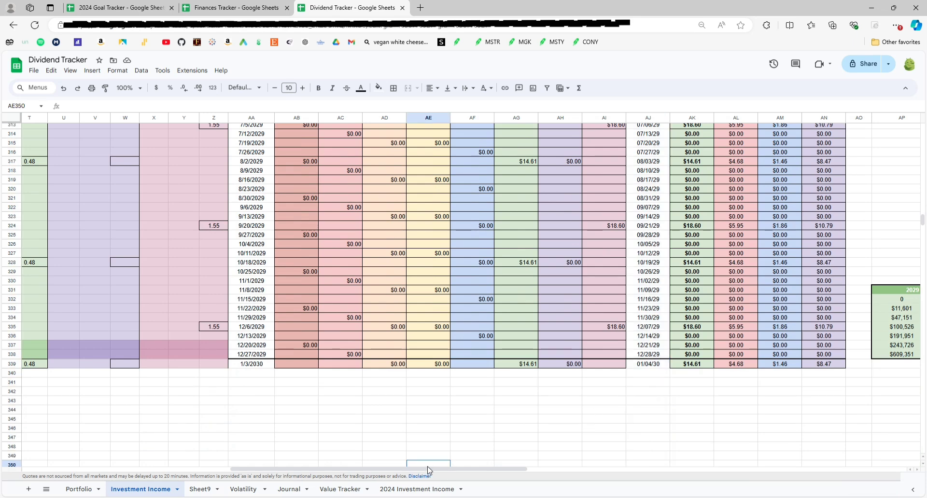
Review the holdings' declaration-date schedule from 2029 back up to the 2024 entries and allocation headings
{"action": "left_click_drag", "start_coordinate": [429, 471], "coordinate": [221, 469]}
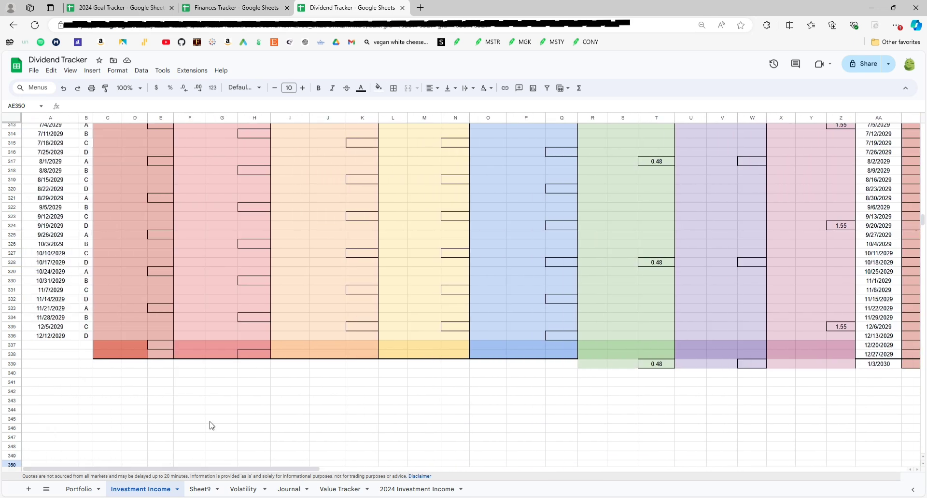
{"action": "scroll", "coordinate": [290, 382], "scroll_direction": "up", "scroll_amount": 13}
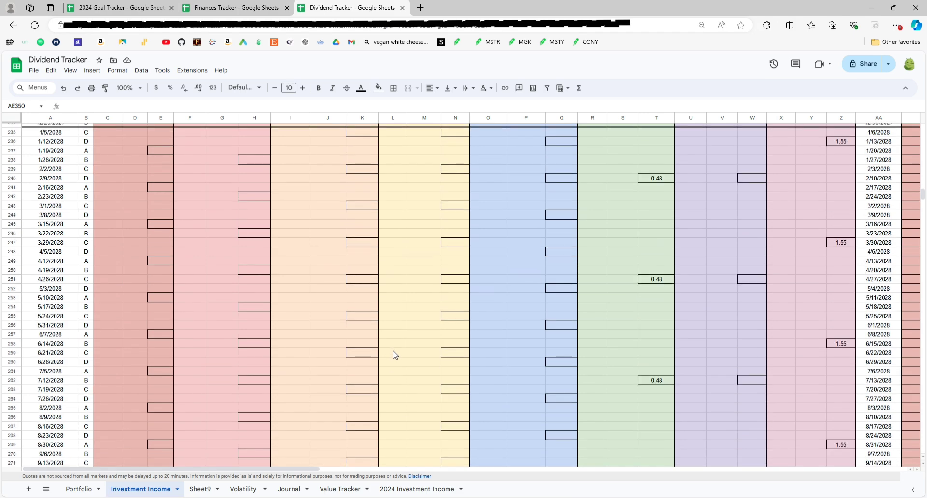
{"action": "scroll", "coordinate": [395, 355], "scroll_direction": "up", "scroll_amount": 15}
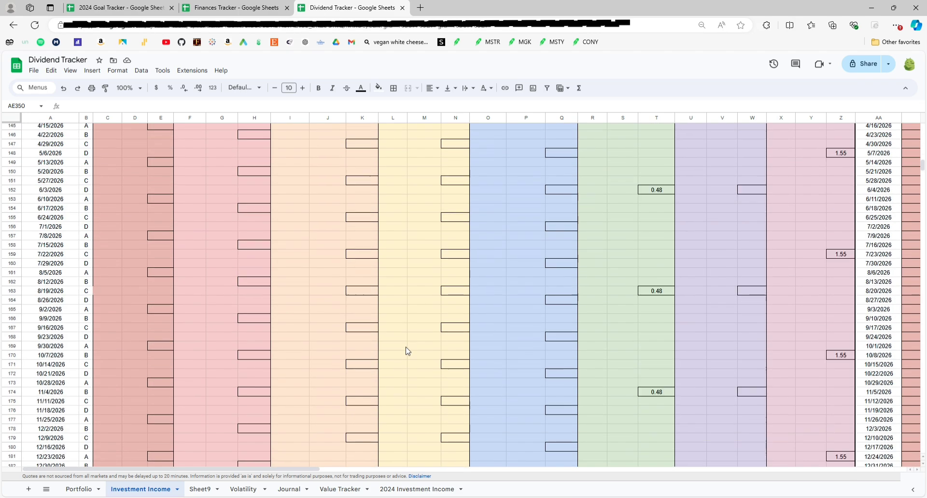
{"action": "scroll", "coordinate": [408, 351], "scroll_direction": "up", "scroll_amount": 15}
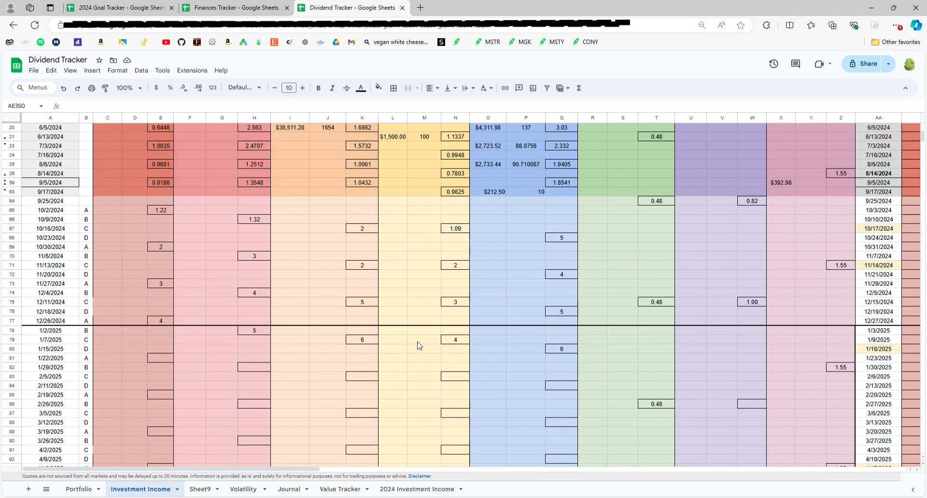
{"action": "scroll", "coordinate": [419, 346], "scroll_direction": "up", "scroll_amount": 5}
{"action": "scroll", "coordinate": [419, 346], "scroll_direction": "down", "scroll_amount": 3}
{"action": "scroll", "coordinate": [410, 350], "scroll_direction": "up", "scroll_amount": 2}
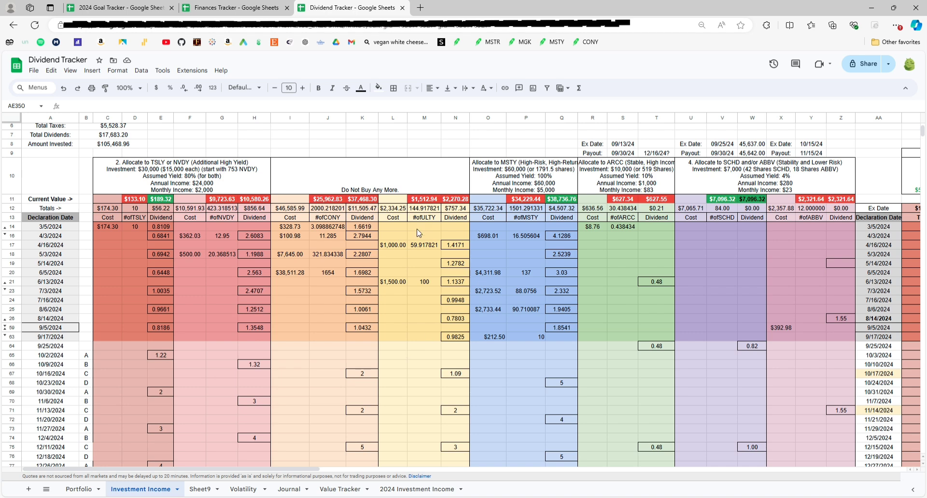
Inspect CONY's total-shares formula and its per-share dividend entries from April to August 2024
{"action": "left_click", "coordinate": [320, 210]}
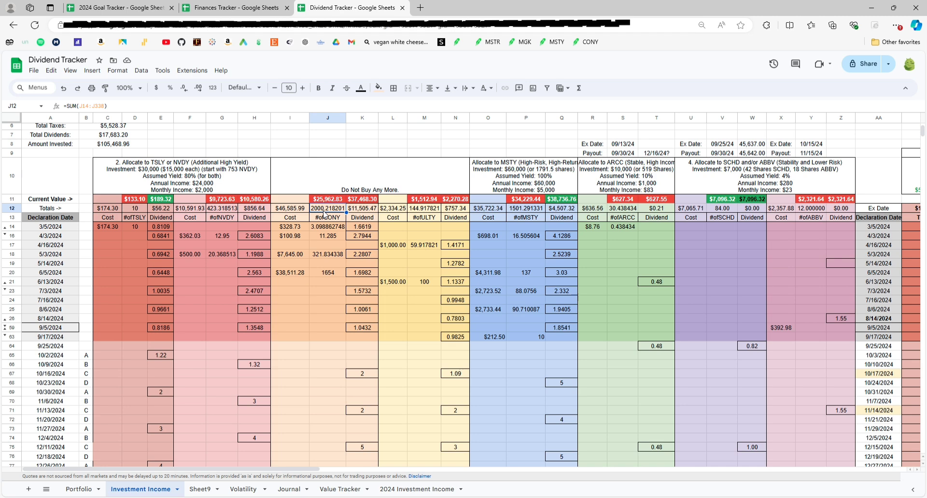
{"action": "left_click", "coordinate": [366, 257]}
{"action": "left_click", "coordinate": [364, 273]}
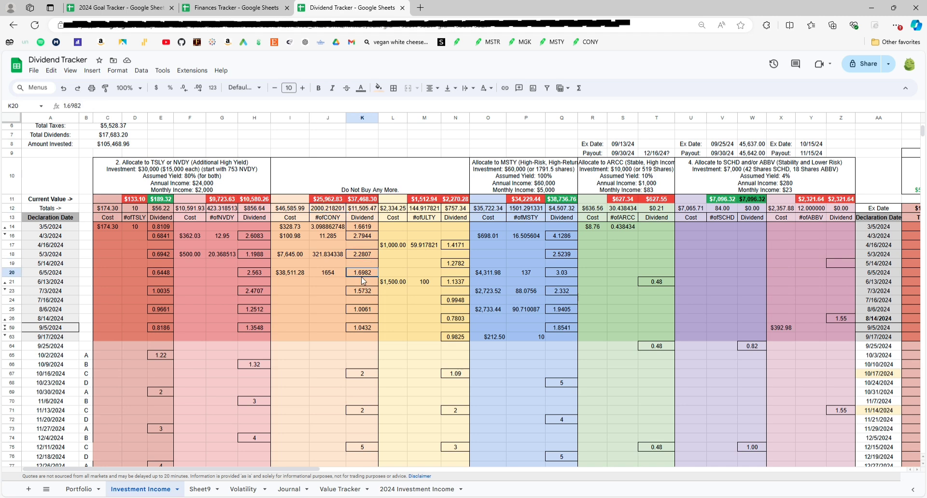
{"action": "left_click", "coordinate": [367, 301]}
{"action": "left_click", "coordinate": [361, 237]}
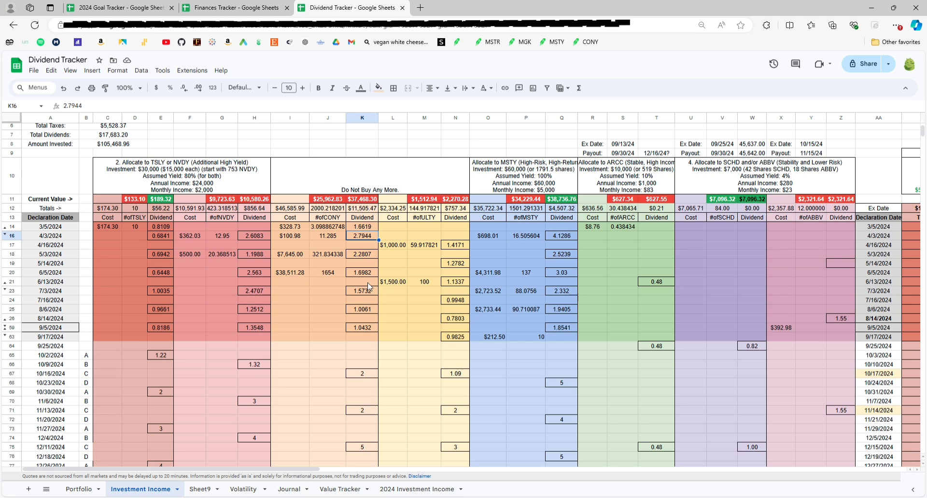
{"action": "left_click", "coordinate": [367, 308]}
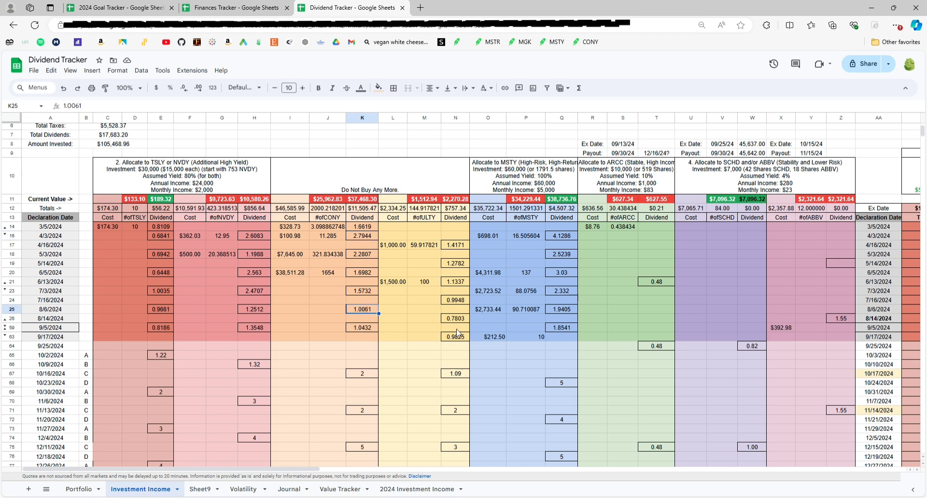
Inspect the formulas for CONY's total shares, total cost and current value
{"action": "left_click", "coordinate": [328, 209]}
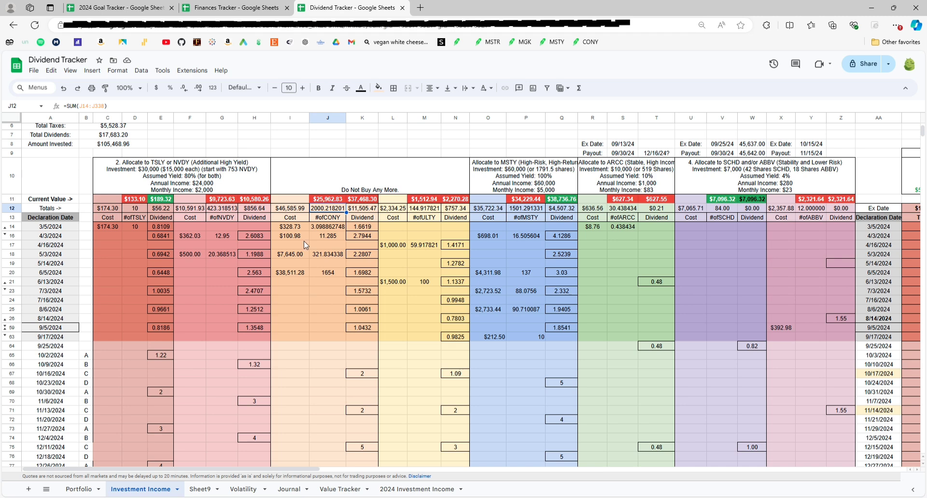
{"action": "left_click", "coordinate": [337, 219]}
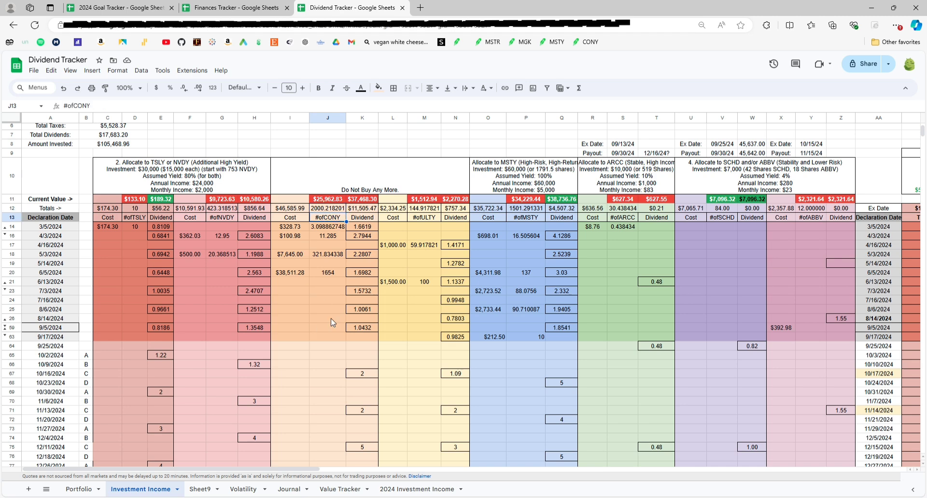
{"action": "left_click", "coordinate": [320, 208]}
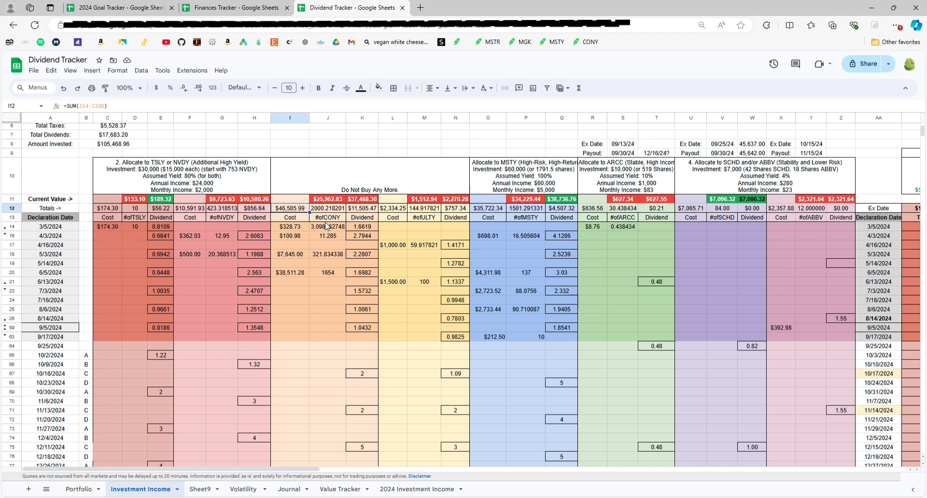
{"action": "left_click", "coordinate": [331, 200]}
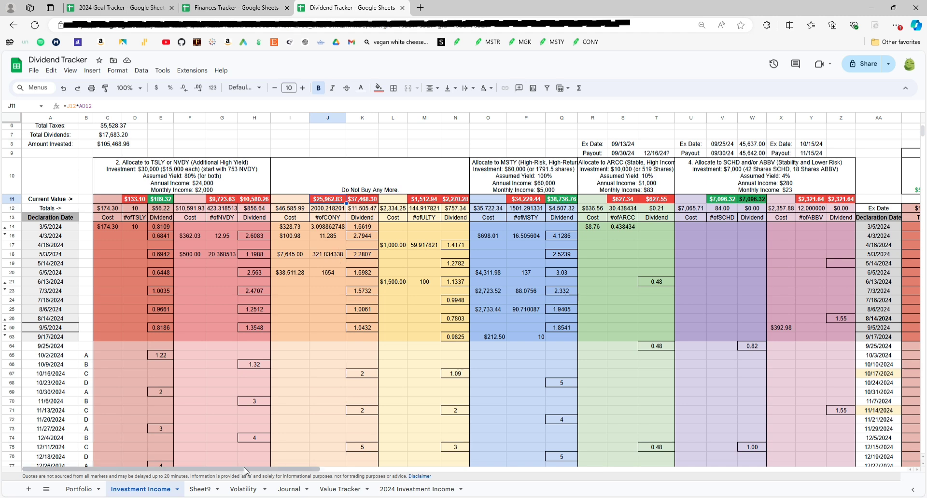
Inspect the formulas for TSLY's total cost, share count, current value, dividend total and value plus dividends
{"action": "scroll", "coordinate": [289, 466], "scroll_direction": "up", "scroll_amount": 2}
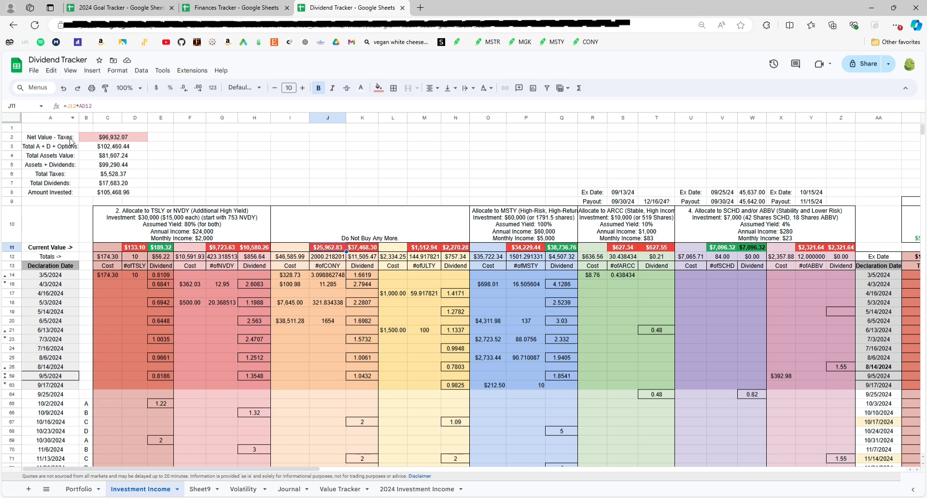
{"action": "left_click", "coordinate": [102, 258]}
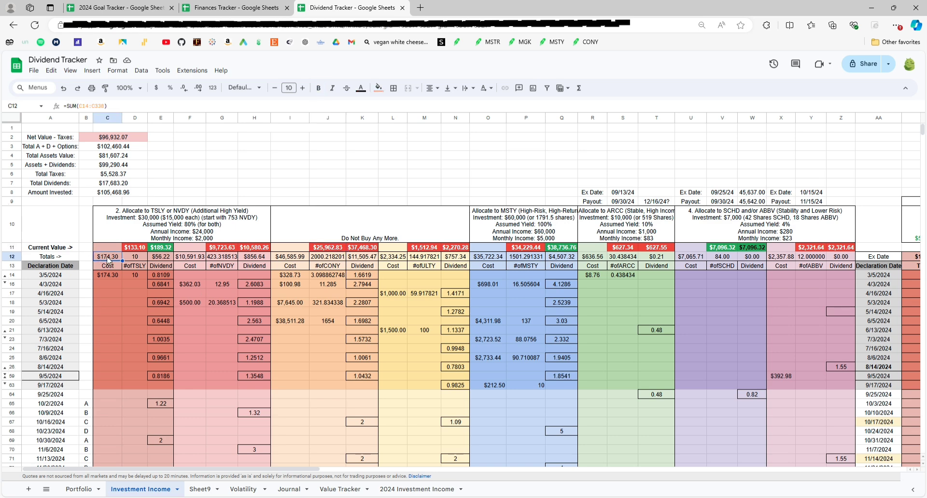
{"action": "left_click", "coordinate": [132, 257]}
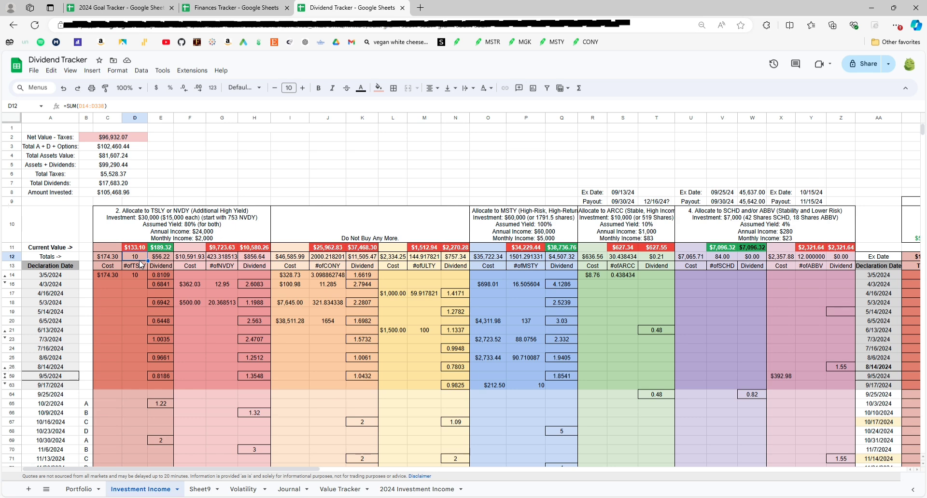
{"action": "left_click", "coordinate": [141, 250]}
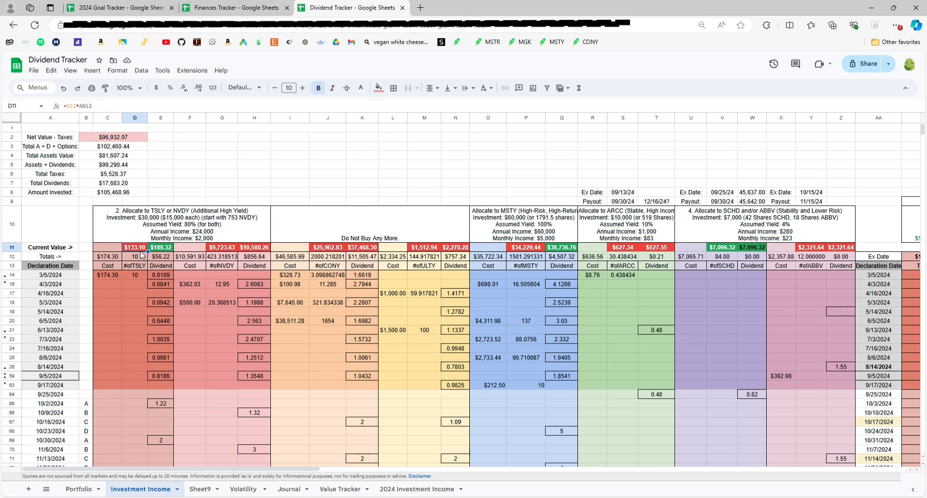
{"action": "left_click", "coordinate": [161, 258]}
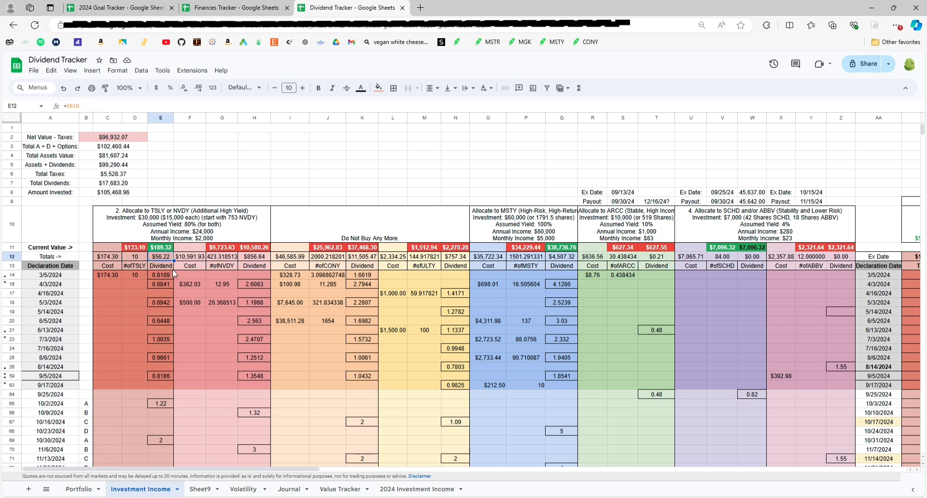
{"action": "left_click", "coordinate": [167, 247]}
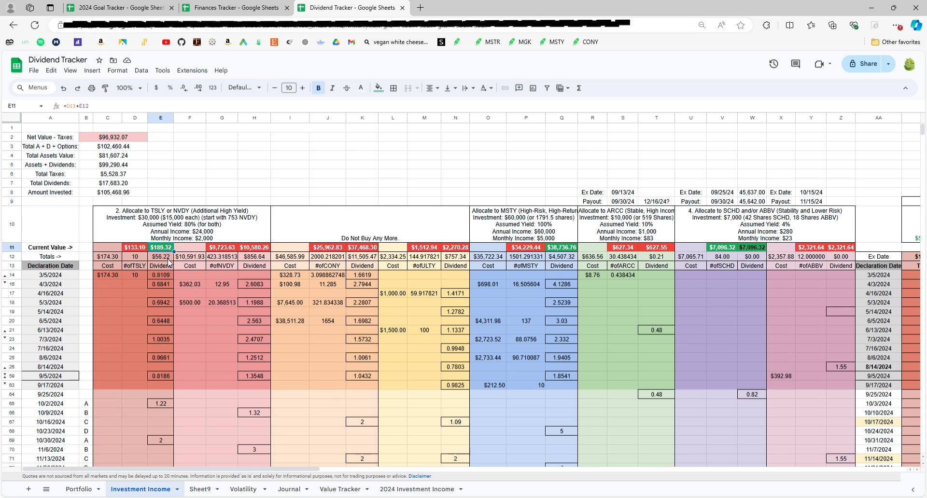
Highlight the TSLY row on the Portfolio sheet and inspect its Wins/Losses formula
{"action": "left_click", "coordinate": [77, 489]}
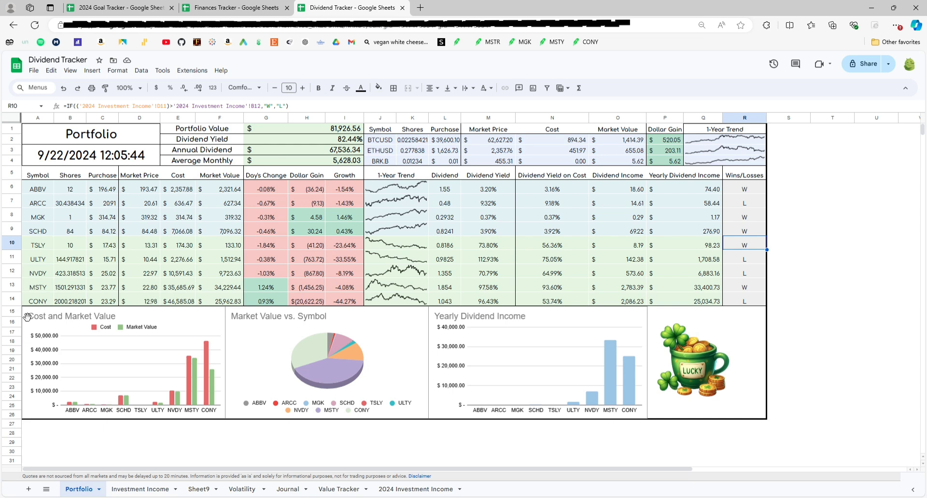
{"action": "left_click", "coordinate": [11, 244]}
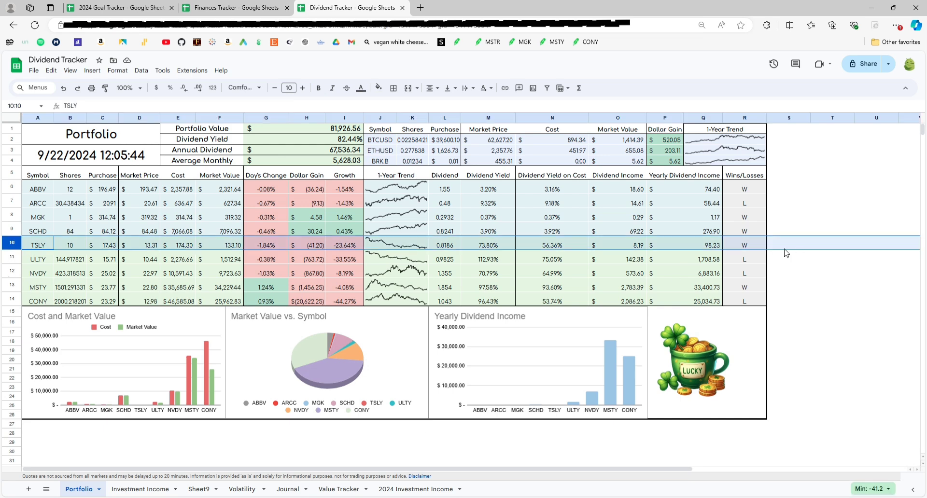
{"action": "left_click", "coordinate": [752, 247]}
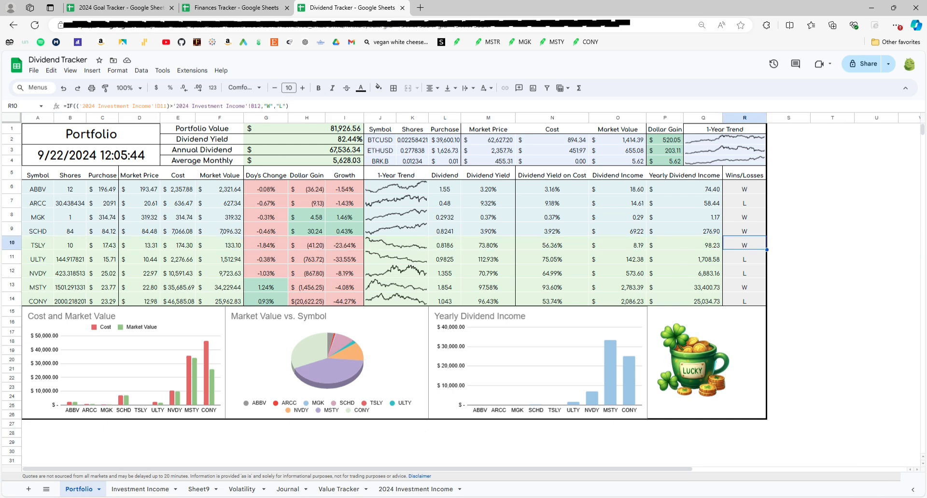
Return to the Investment Income sheet and compare TSLY's cost total with its dividend total and value-plus-dividends formula
{"action": "left_click", "coordinate": [140, 490]}
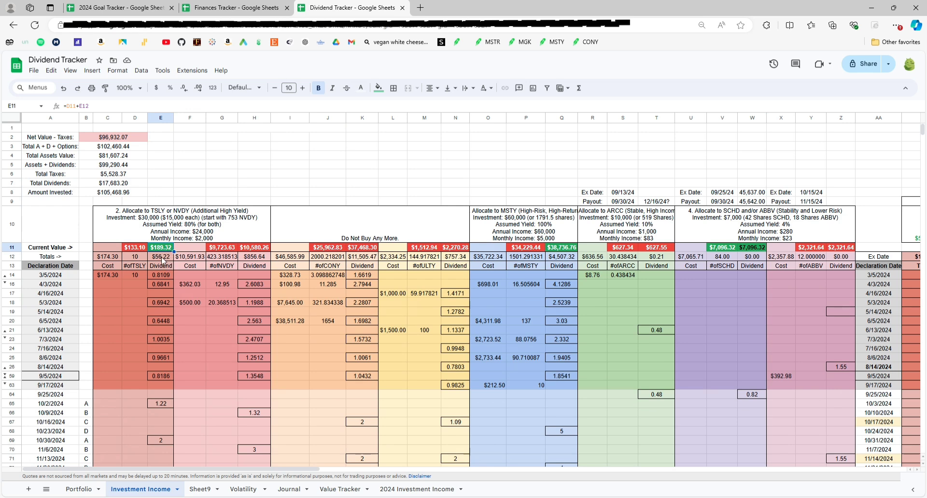
{"action": "left_click", "coordinate": [162, 258]}
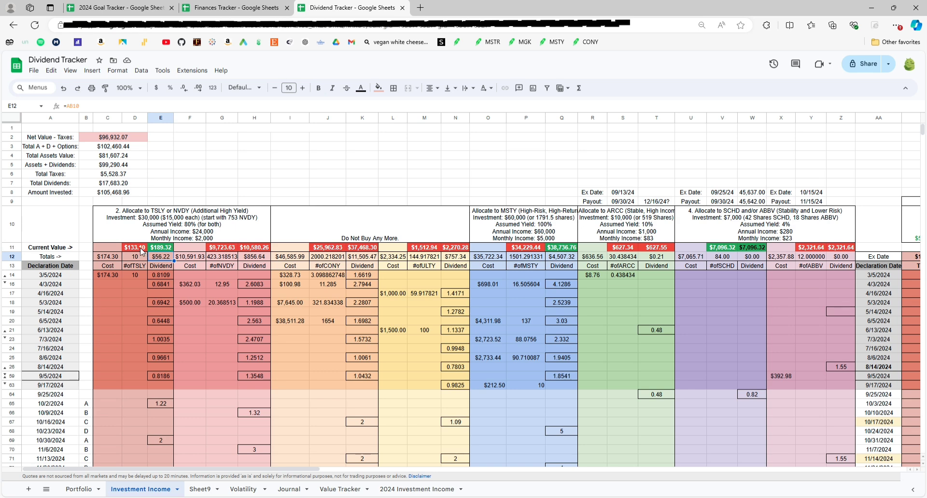
{"action": "key", "text": "Left"}
{"action": "key", "text": "Left"}
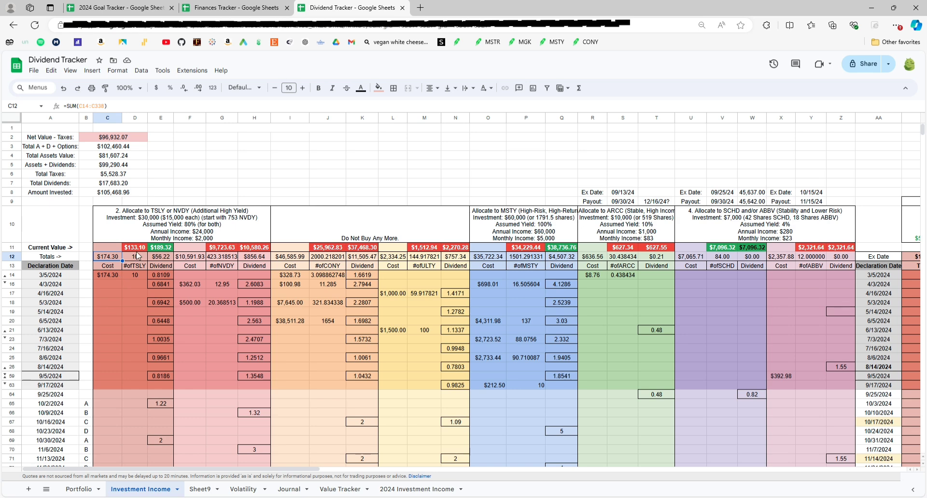
{"action": "left_click", "coordinate": [157, 259]}
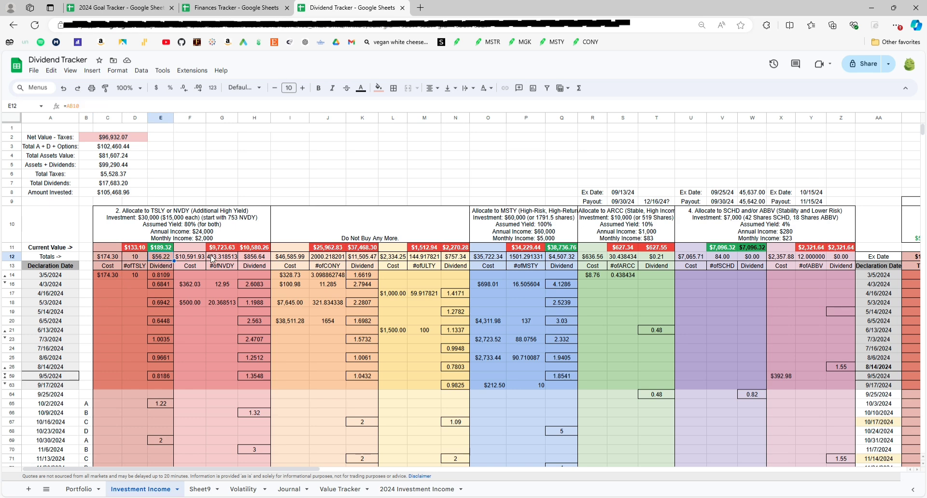
{"action": "left_click", "coordinate": [159, 247]}
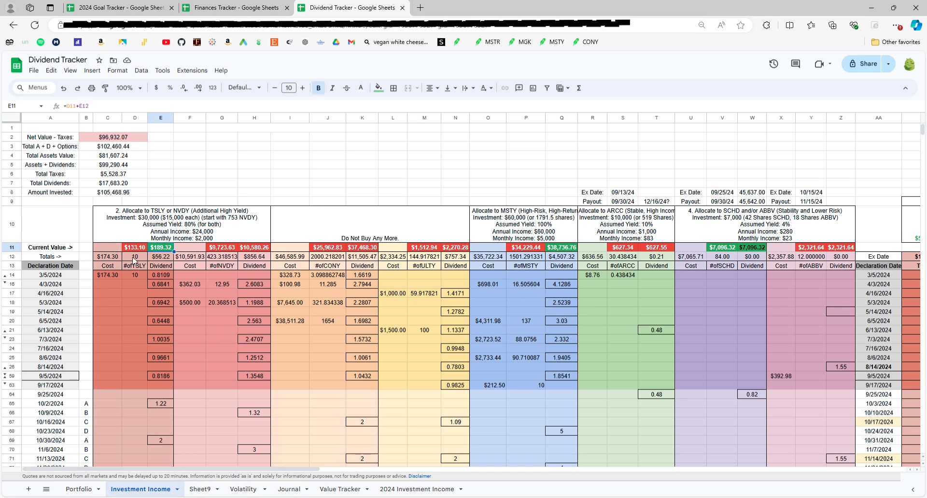
{"action": "left_click", "coordinate": [145, 259]}
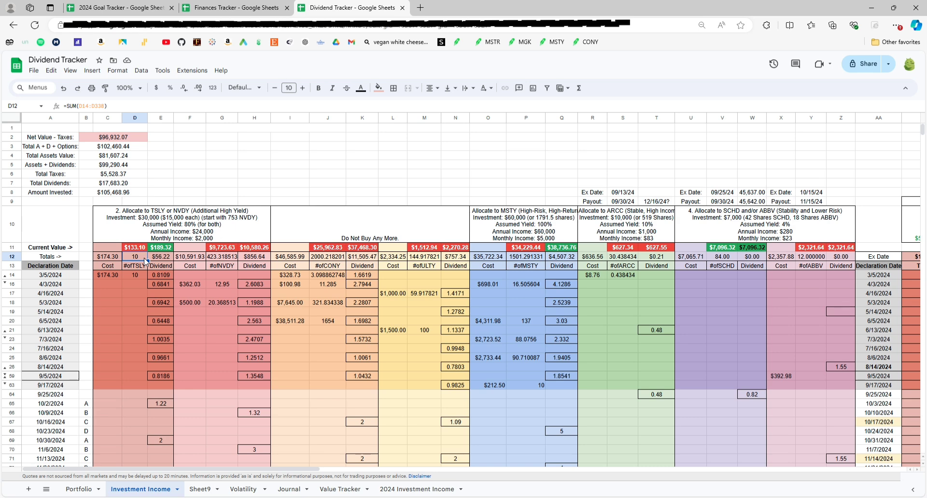
{"action": "left_click", "coordinate": [159, 248]}
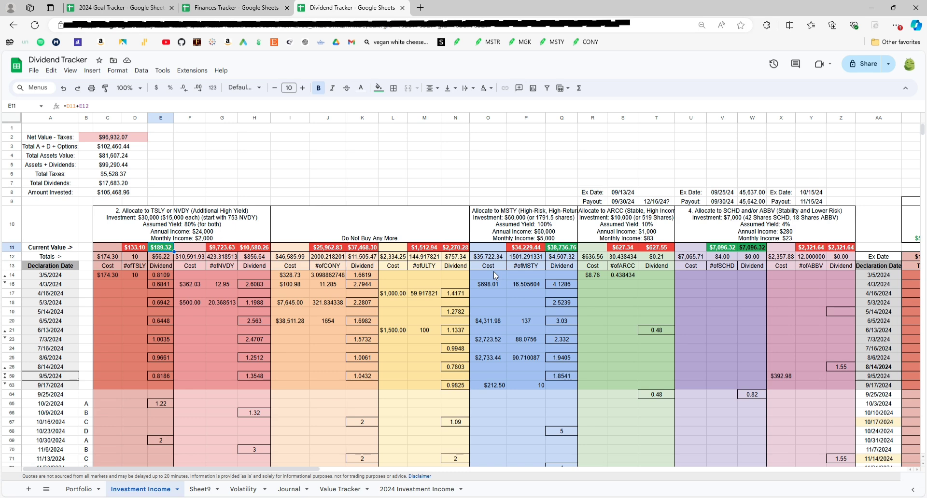
Inspect the formula behind NVDY's dividend total beside the dividend payout columns
{"action": "left_click_drag", "start_coordinate": [242, 469], "coordinate": [267, 473]}
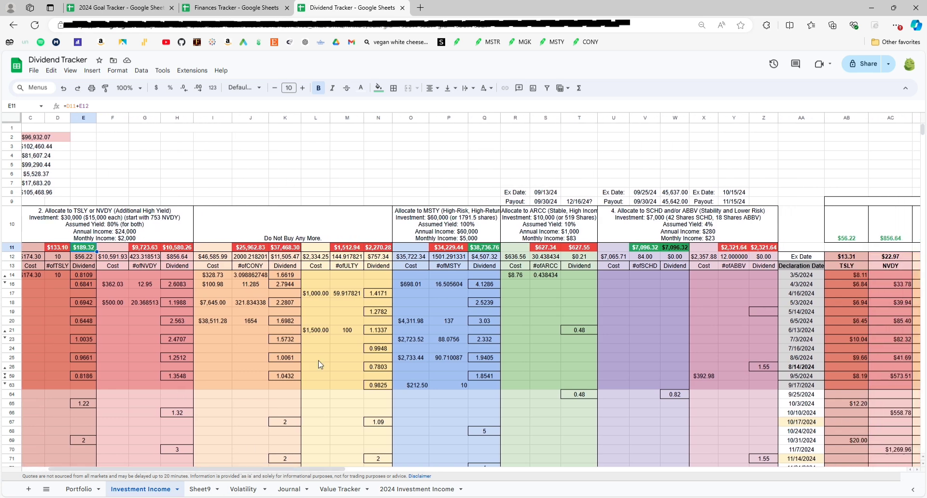
{"action": "left_click", "coordinate": [174, 259]}
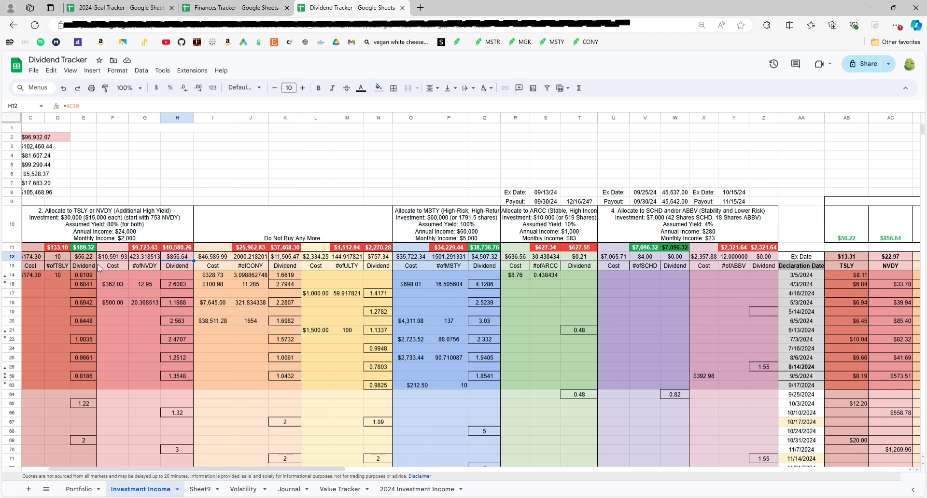
Inspect the formulas for NVDY's cost total, dividend total, current value and value plus dividends
{"action": "left_click", "coordinate": [117, 259]}
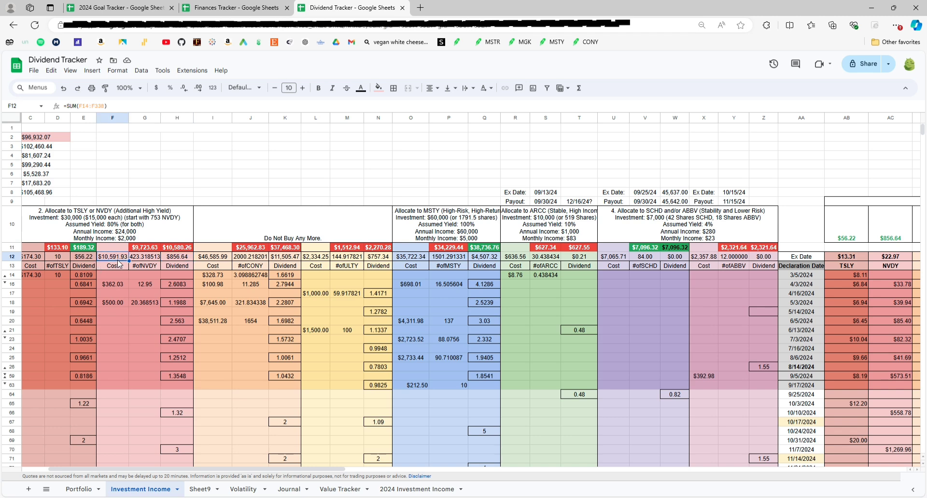
{"action": "left_click", "coordinate": [164, 257]}
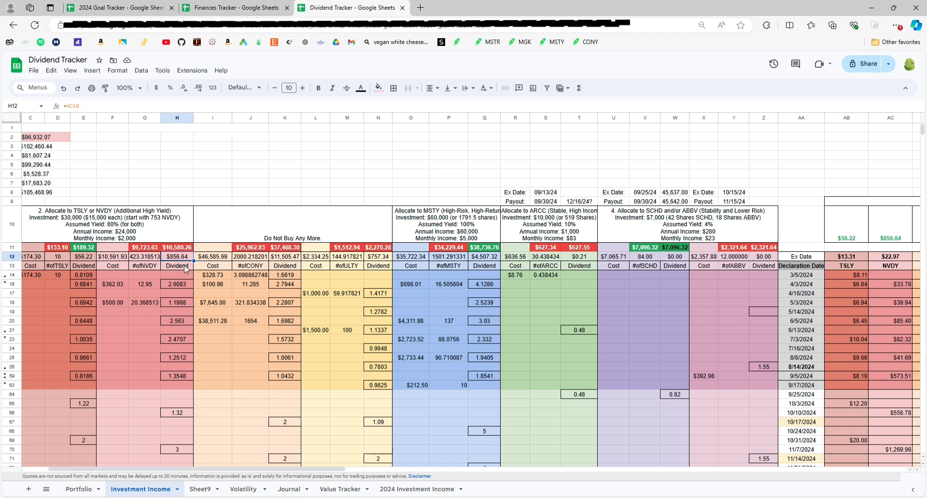
{"action": "left_click", "coordinate": [140, 250]}
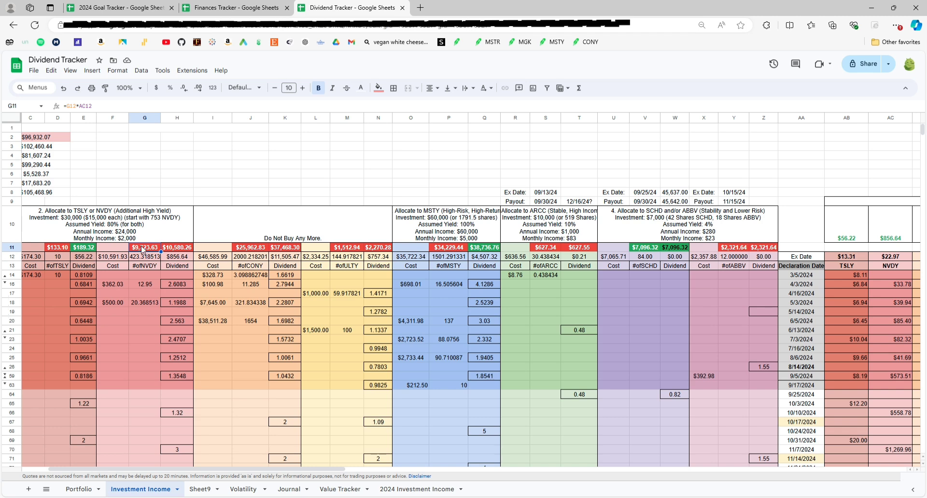
{"action": "left_click", "coordinate": [179, 259]}
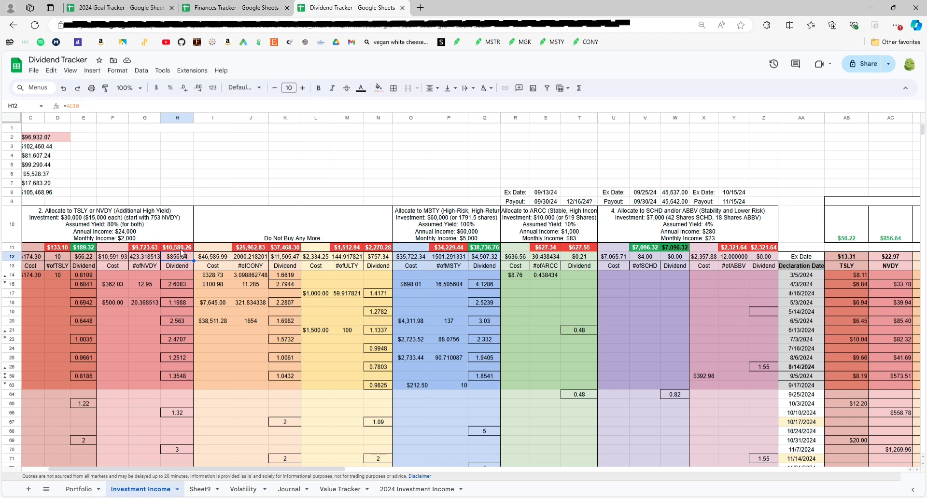
{"action": "left_click", "coordinate": [170, 248]}
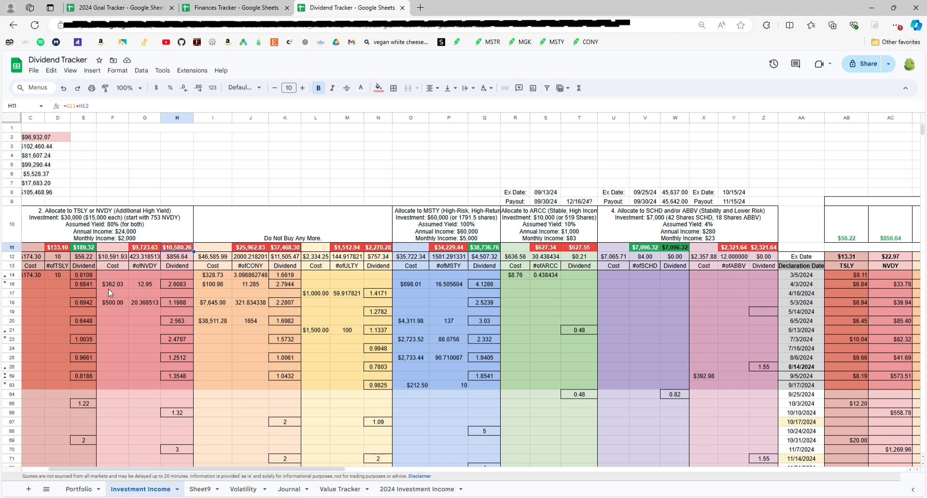
{"action": "left_click", "coordinate": [125, 260]}
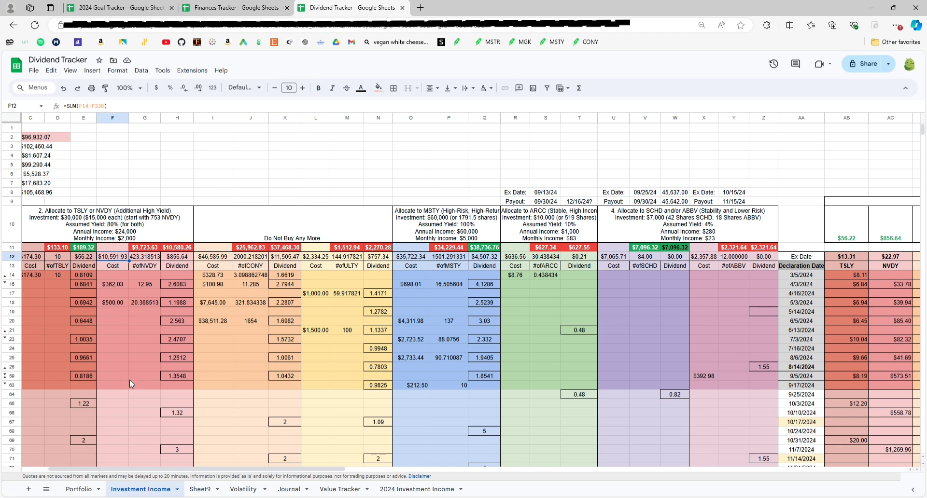
Check NVDY's 9/5/2024 dividend per share and the matching 09/09/24 payout date
{"action": "left_click", "coordinate": [180, 377]}
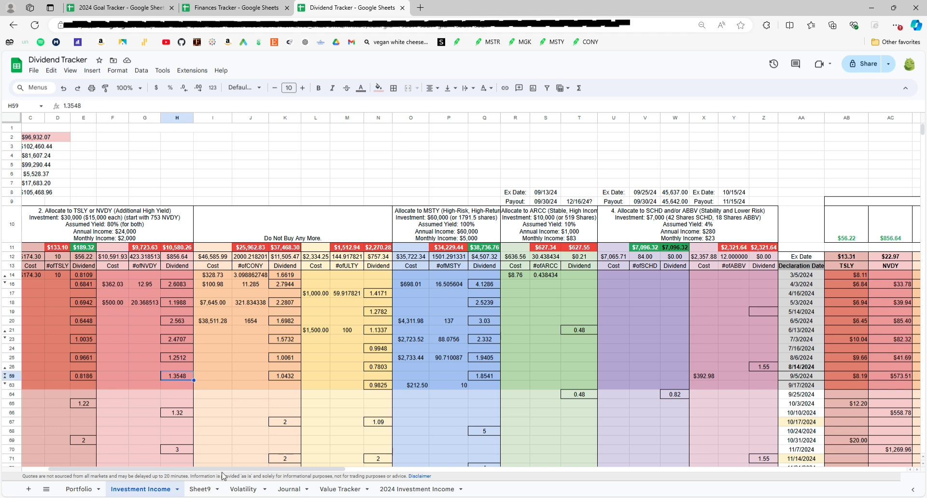
{"action": "left_click_drag", "start_coordinate": [243, 469], "coordinate": [456, 472]}
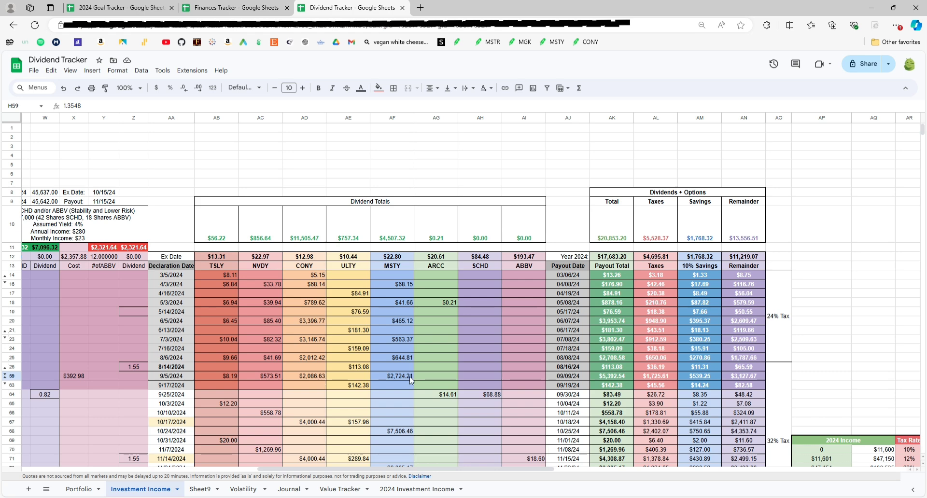
{"action": "left_click", "coordinate": [572, 379]}
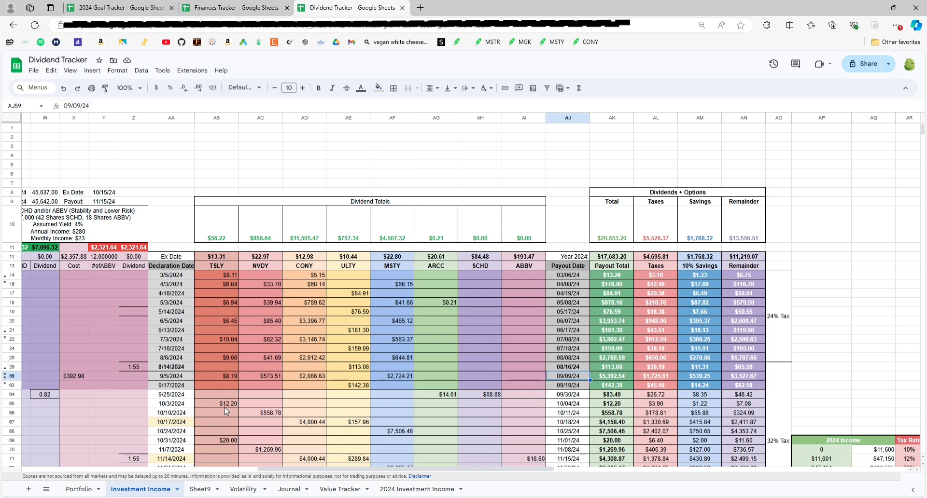
Highlight the payouts from 10/3/2024 to 11/14/2024 and inspect the ARCC and SCHD payout formulas for 9/25/2024
{"action": "left_click_drag", "start_coordinate": [226, 404], "coordinate": [524, 458]}
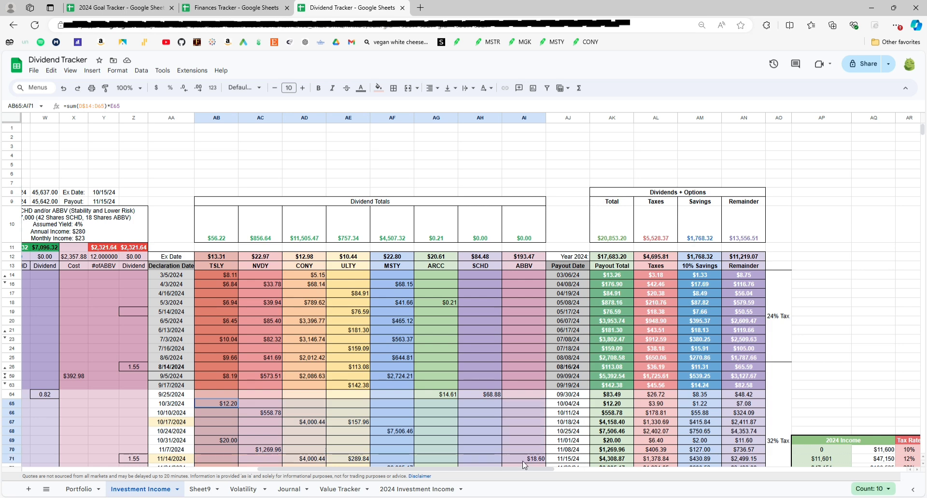
{"action": "left_click", "coordinate": [440, 394]}
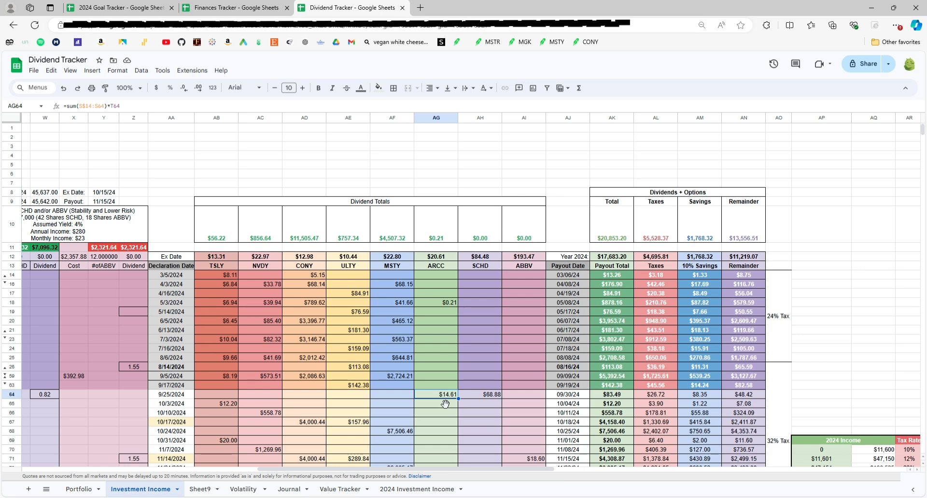
{"action": "left_click", "coordinate": [480, 394]}
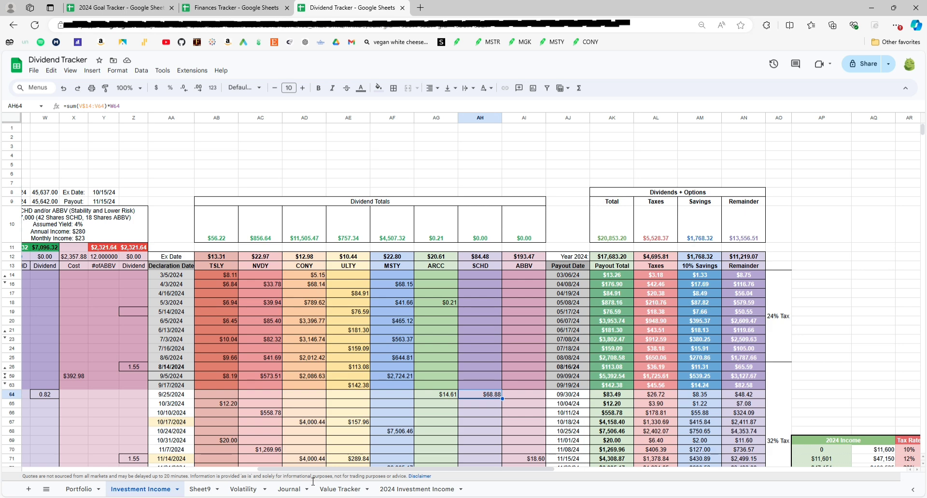
Open the Portfolio sheet and inspect the 1-Year Trend sparkline formulas for ARCC, ABBV and SCHD
{"action": "left_click_drag", "start_coordinate": [318, 469], "coordinate": [265, 454]}
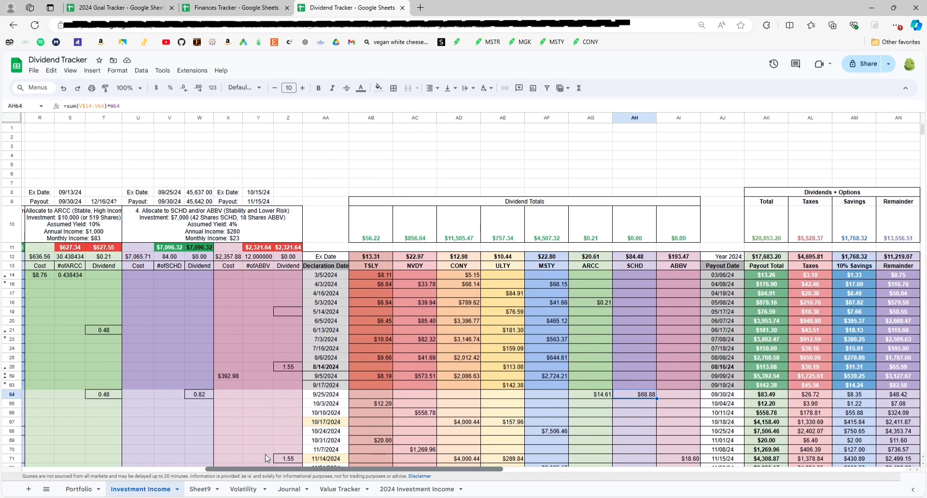
{"action": "left_click", "coordinate": [78, 489]}
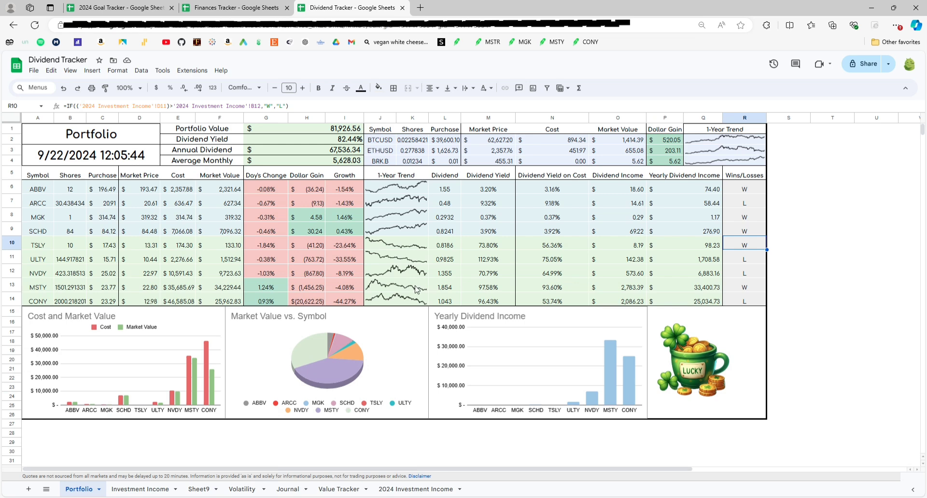
{"action": "left_click", "coordinate": [417, 206]}
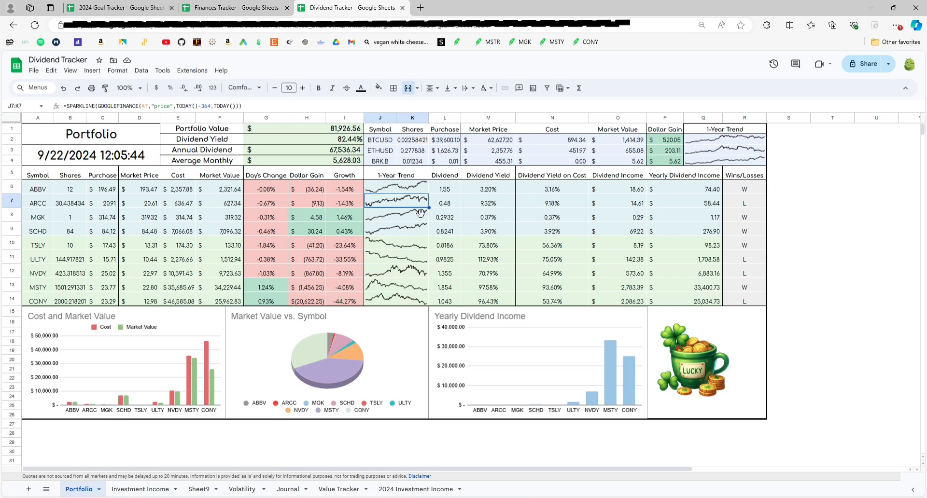
{"action": "left_click", "coordinate": [426, 195]}
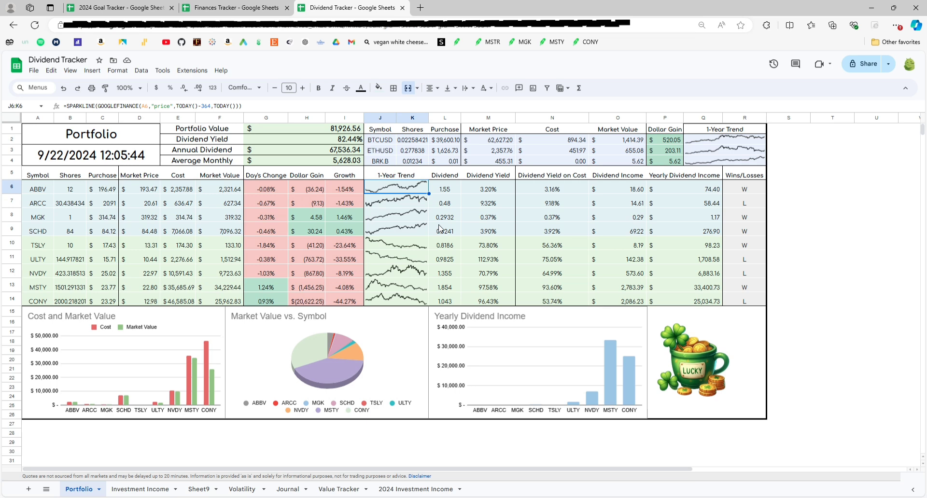
{"action": "left_click", "coordinate": [391, 233]}
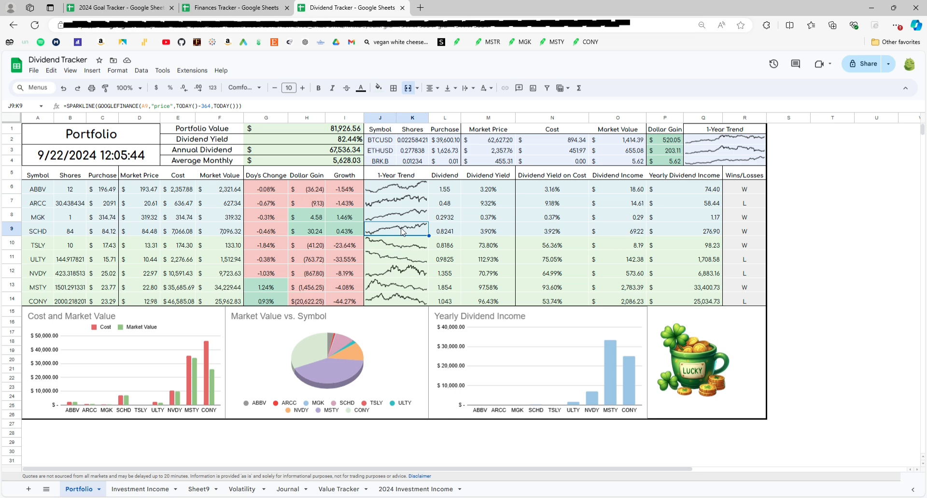
Return to the Investment Income sheet and inspect TSLY's price formula and the SUMIFS formula behind its dividend total
{"action": "left_click", "coordinate": [141, 489]}
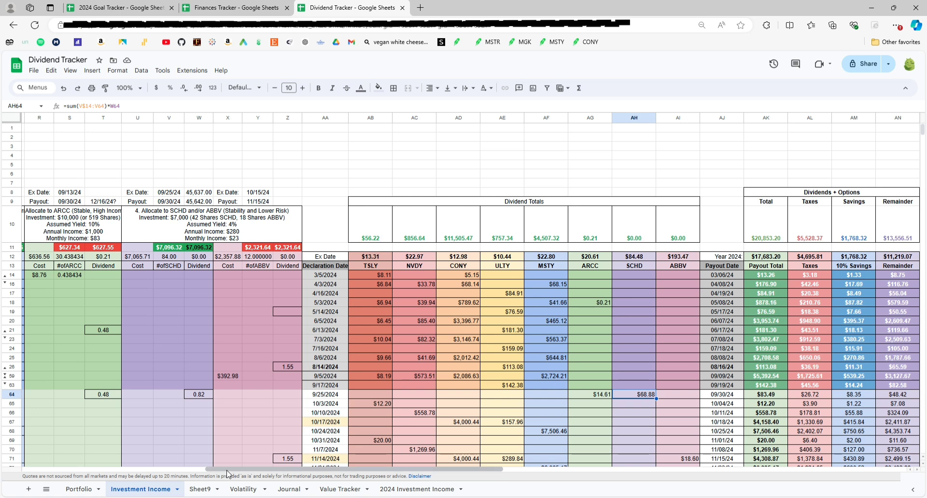
{"action": "left_click_drag", "start_coordinate": [228, 475], "coordinate": [153, 469]}
{"action": "left_click_drag", "start_coordinate": [180, 468], "coordinate": [186, 469]}
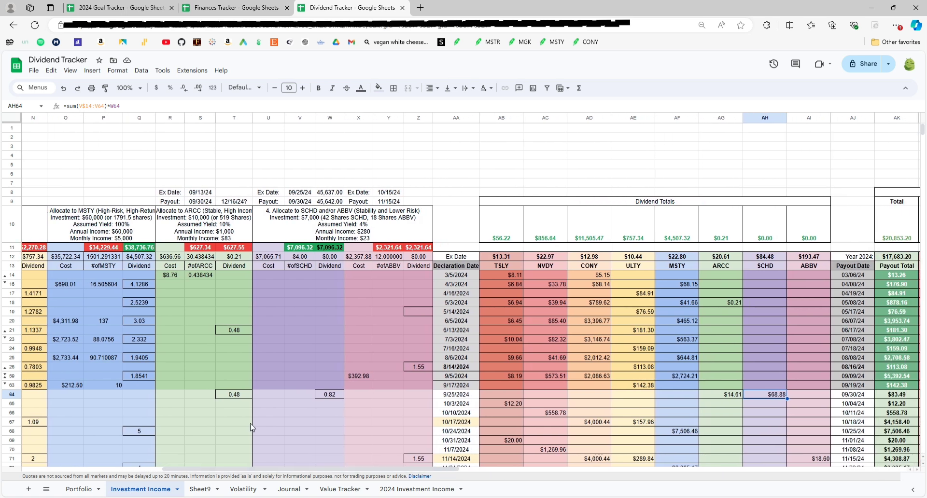
{"action": "left_click", "coordinate": [495, 260]}
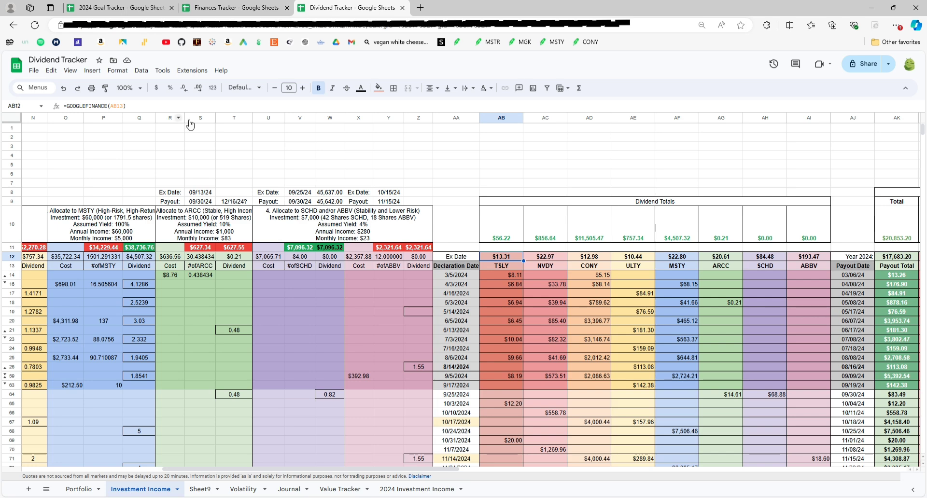
{"action": "left_click", "coordinate": [510, 239]}
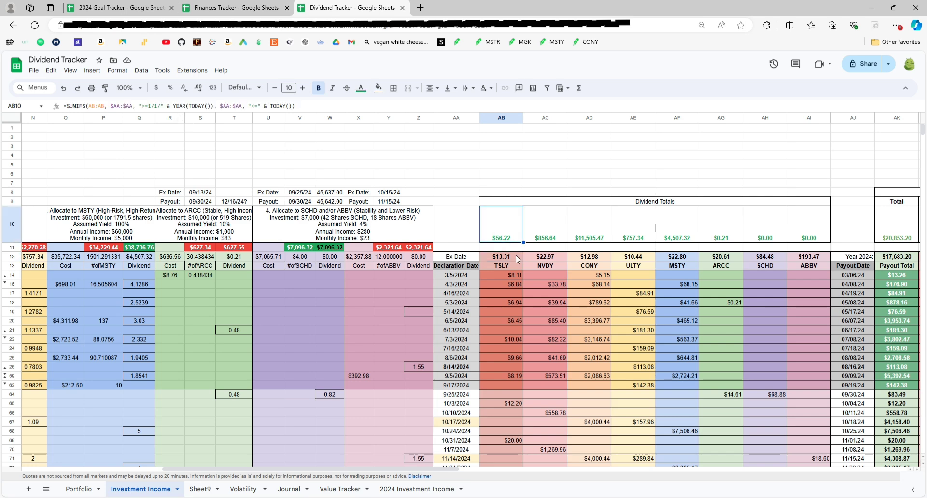
{"action": "left_click", "coordinate": [290, 106]}
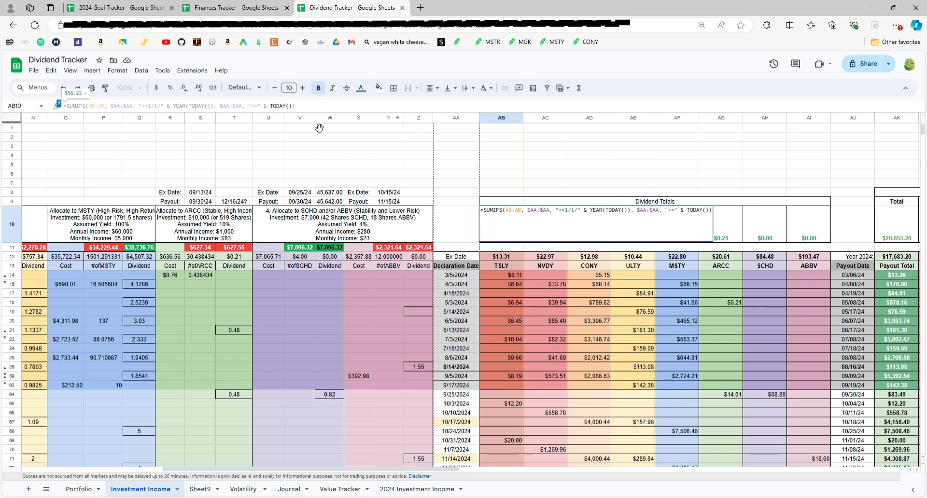
{"action": "left_click", "coordinate": [304, 112]}
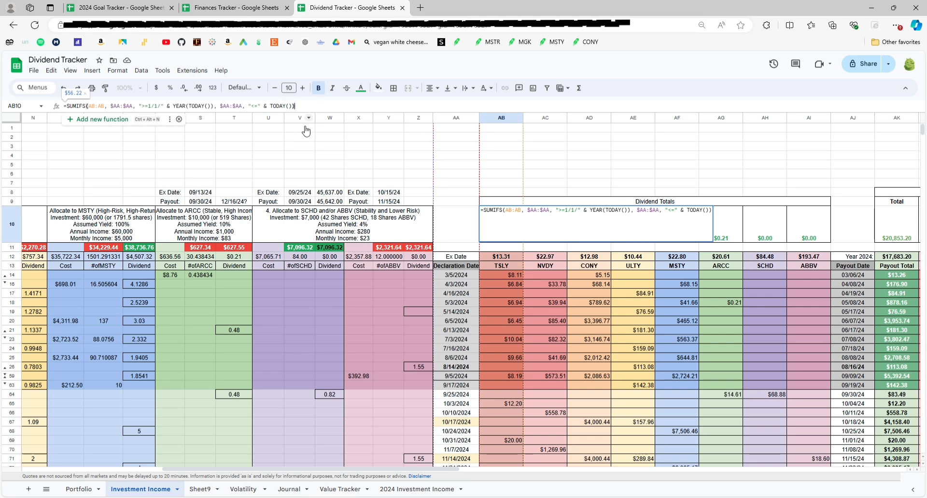
Leave the formula unedited and inspect the TSLY and NVDY payout formulas for October and November 2024
{"action": "left_click", "coordinate": [564, 450]}
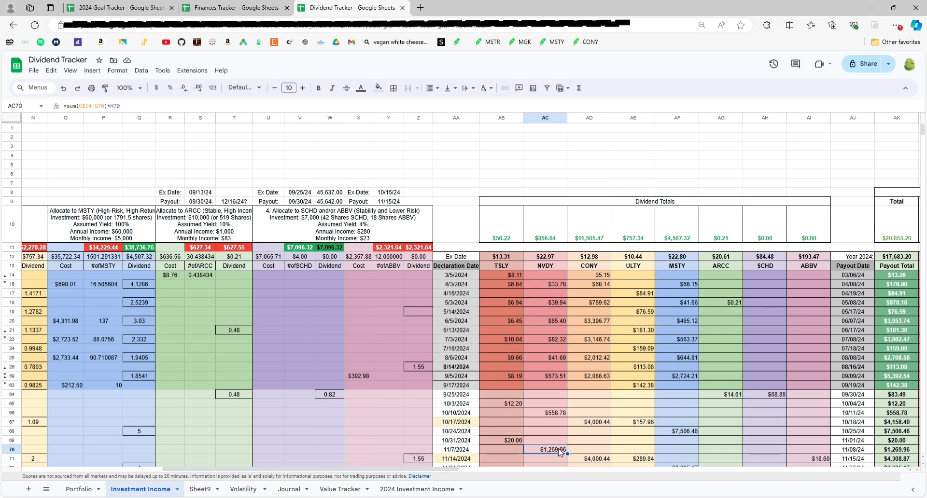
{"action": "left_click", "coordinate": [517, 406]}
{"action": "left_click", "coordinate": [549, 415]}
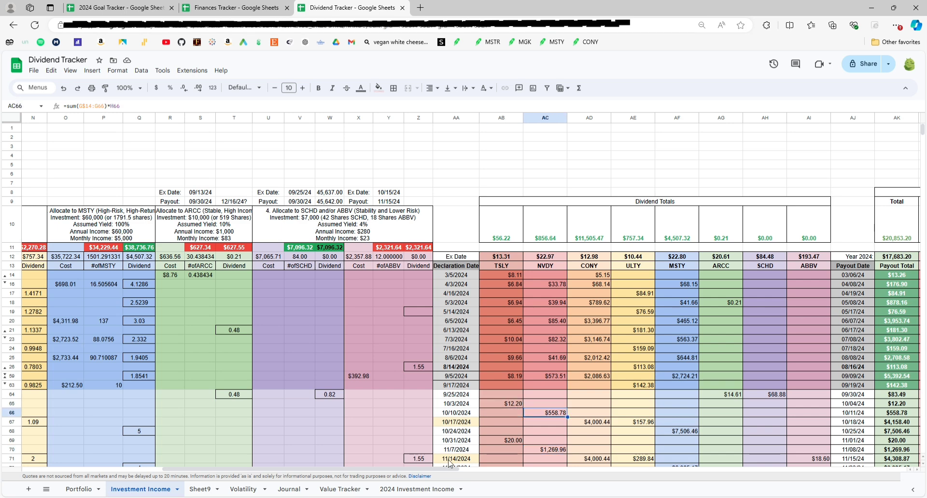
Compare MSTY's 4/3/2024 and 10/24/2024 dividend entries and highlight the empty dividend cells before the October entry
{"action": "left_click_drag", "start_coordinate": [305, 469], "coordinate": [277, 475]}
{"action": "left_click", "coordinate": [224, 432]}
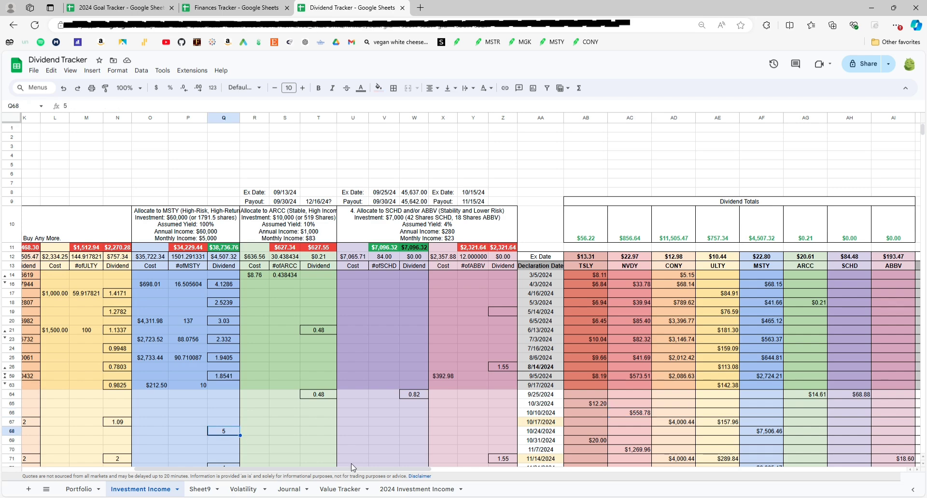
{"action": "left_click", "coordinate": [210, 286]}
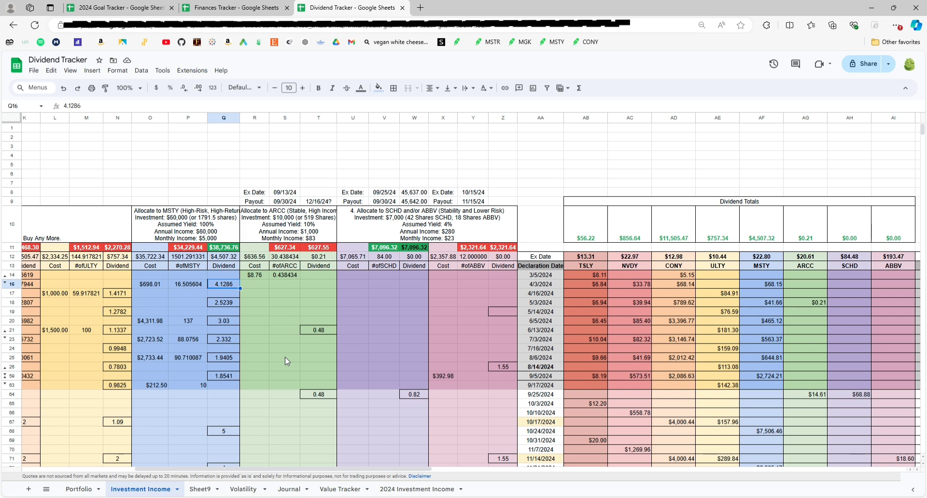
{"action": "left_click", "coordinate": [212, 434]}
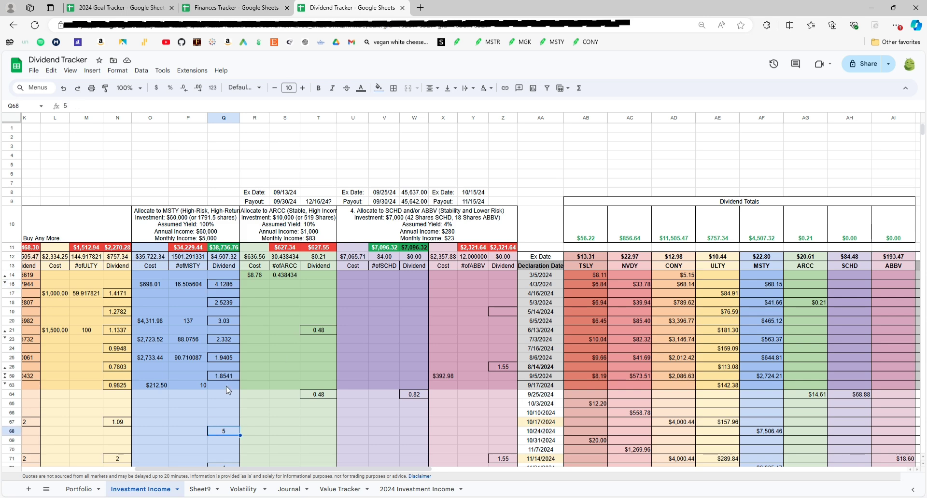
{"action": "left_click_drag", "start_coordinate": [227, 385], "coordinate": [226, 425]}
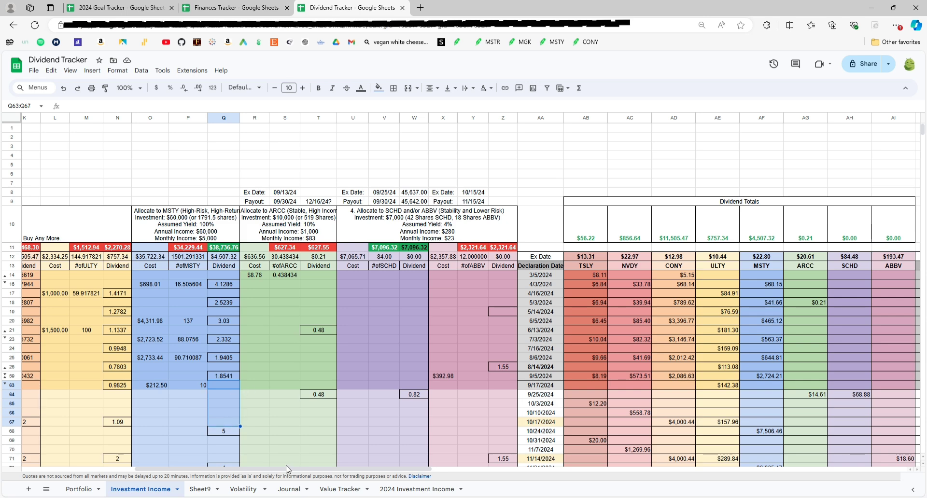
{"action": "left_click", "coordinate": [295, 441]}
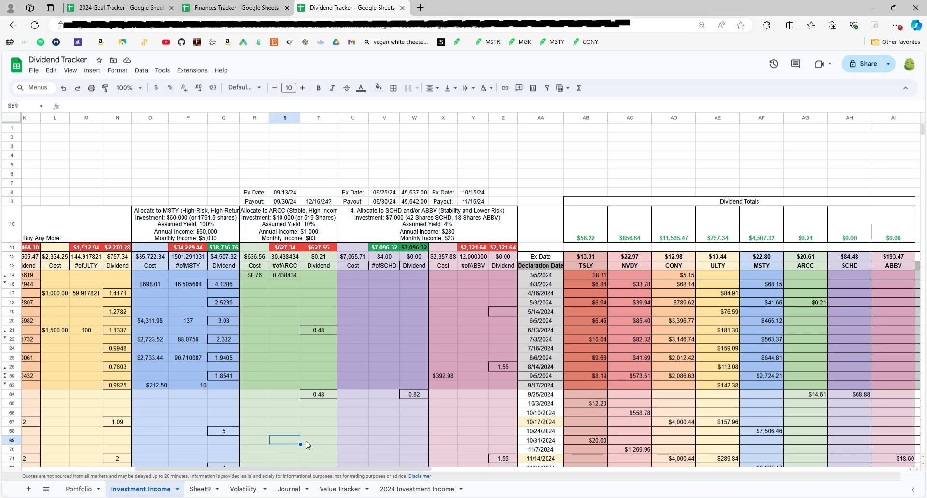
Review the payout dates and inspect the payout total and tax formula for the 09/19/24 payout
{"action": "left_click_drag", "start_coordinate": [287, 469], "coordinate": [399, 493]}
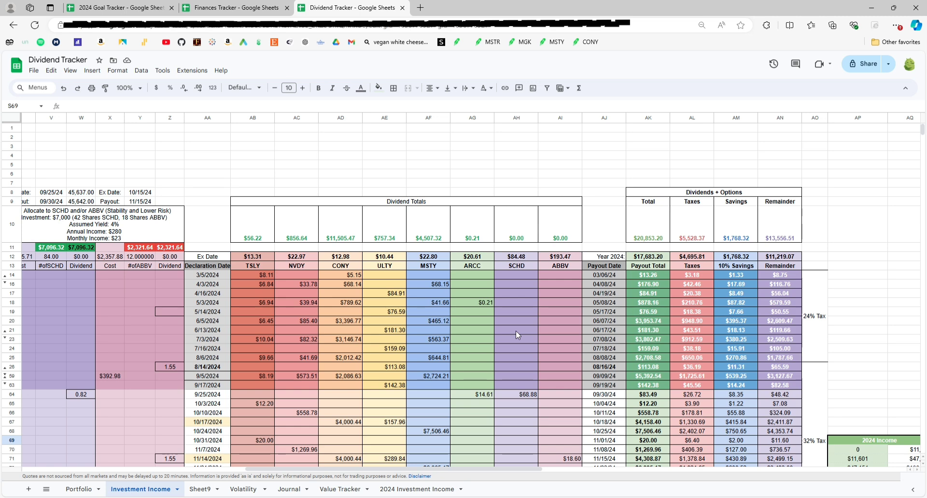
{"action": "left_click", "coordinate": [624, 276]}
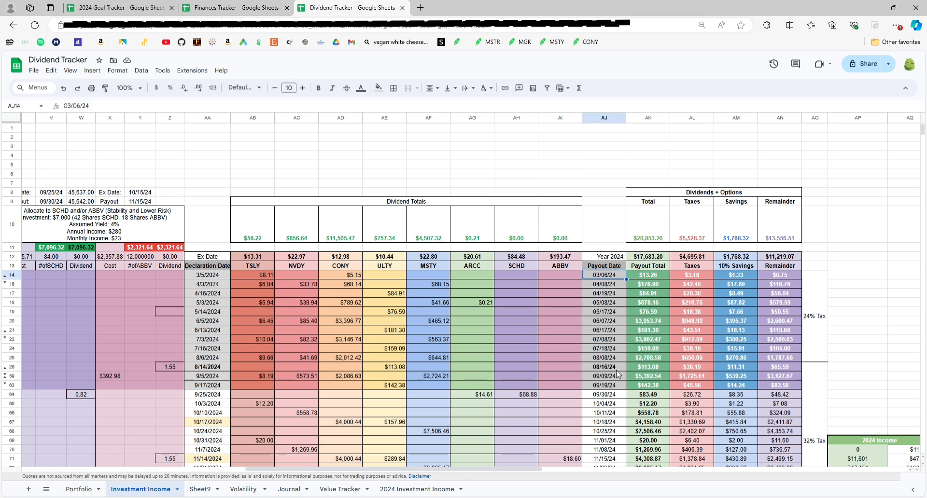
{"action": "left_click_drag", "start_coordinate": [393, 471], "coordinate": [477, 469]}
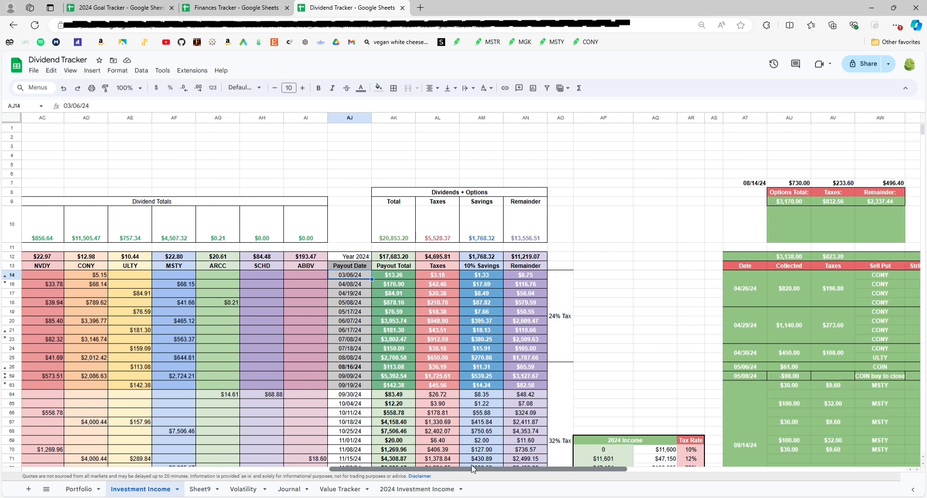
{"action": "left_click", "coordinate": [405, 385]}
{"action": "left_click", "coordinate": [427, 386]}
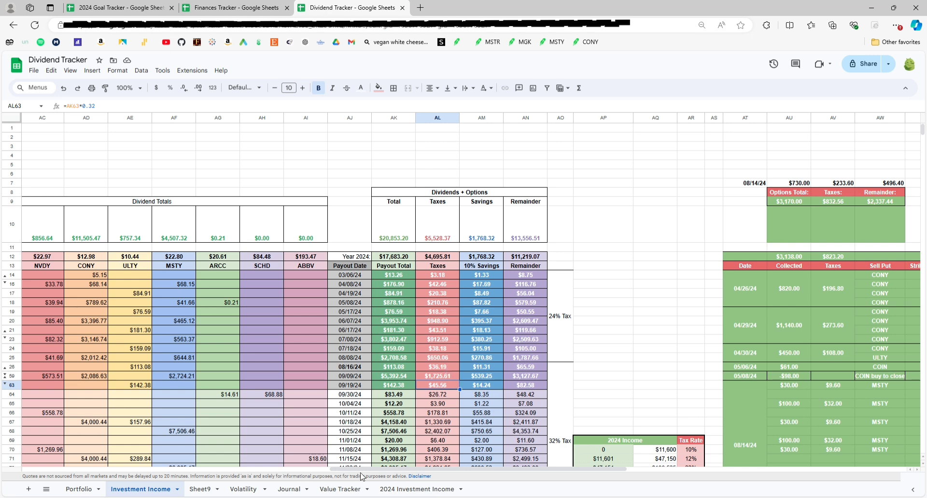
{"action": "scroll", "coordinate": [363, 476], "scroll_direction": "right", "scroll_amount": 3}
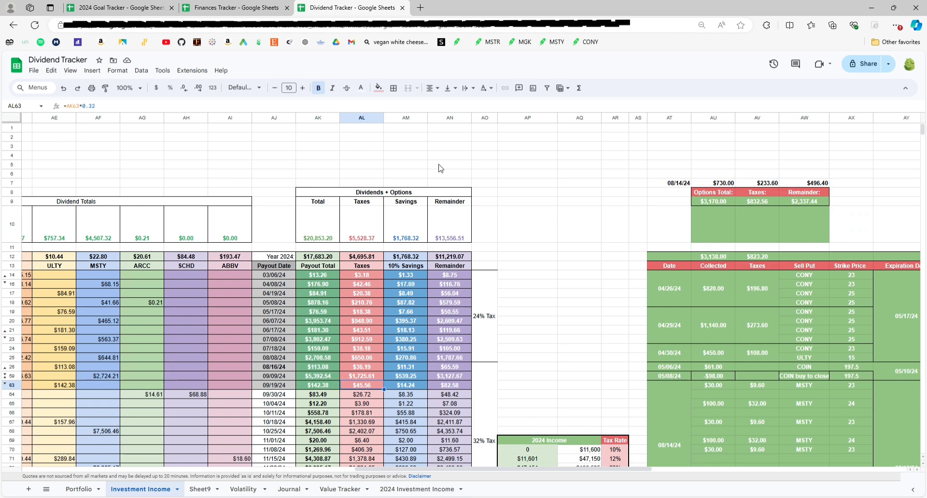
Inspect the Savings total's formula in the Dividends + Options summary and the Remainder headings of the summary and payout table
{"action": "left_click", "coordinate": [410, 235]}
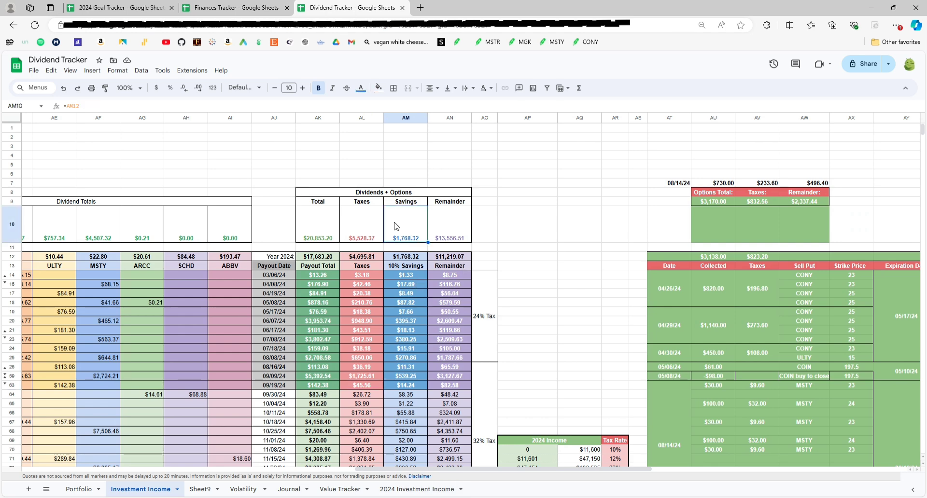
{"action": "key", "text": "Right"}
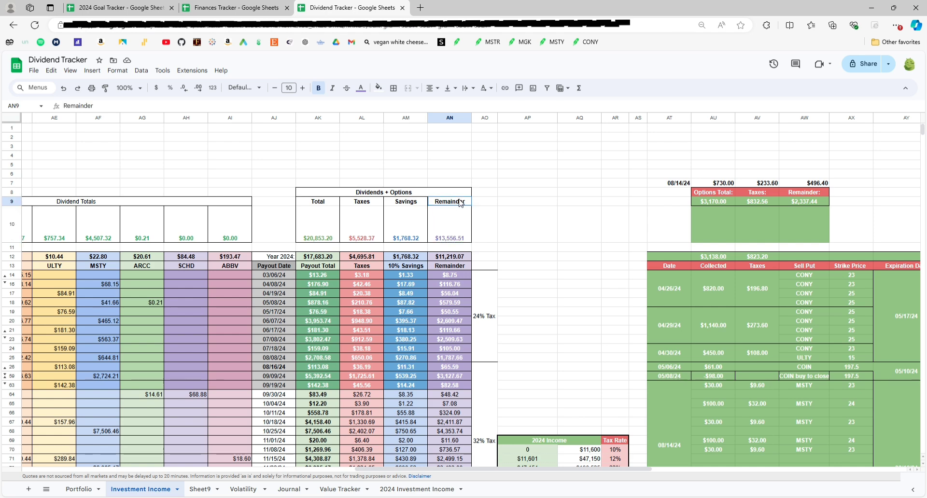
{"action": "left_click", "coordinate": [502, 223]}
{"action": "left_click", "coordinate": [444, 204]}
{"action": "left_click", "coordinate": [449, 266]}
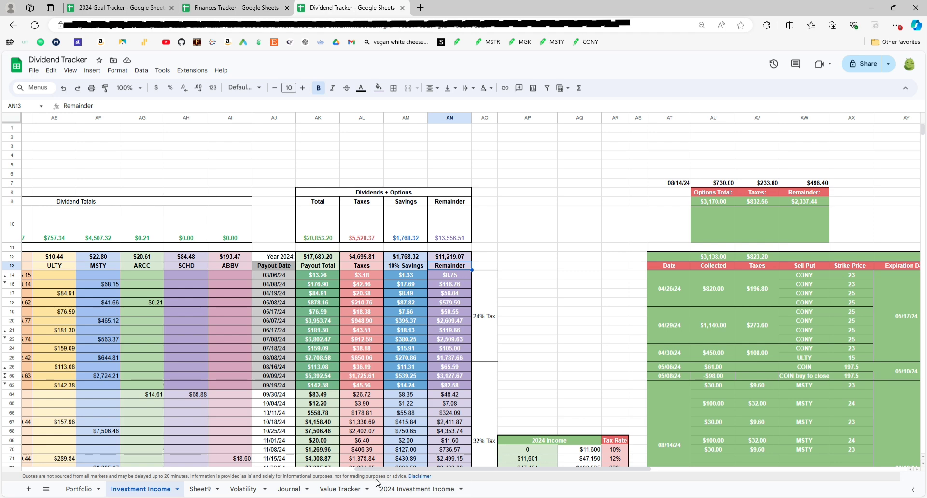
Review the Sell Put and Sell Call options tables and check the strike prices of the 08/14/24 MSTY puts
{"action": "left_click_drag", "start_coordinate": [382, 469], "coordinate": [526, 476]}
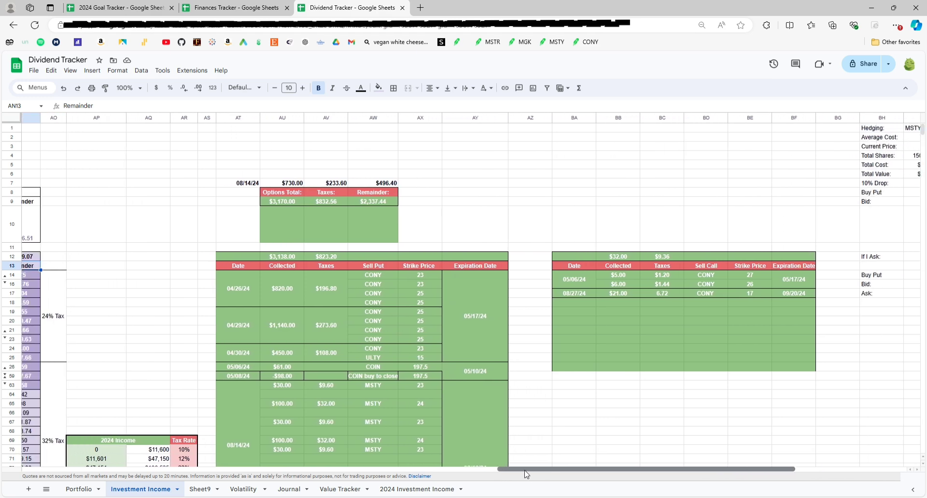
{"action": "left_click", "coordinate": [384, 272]}
{"action": "left_click", "coordinate": [717, 266]}
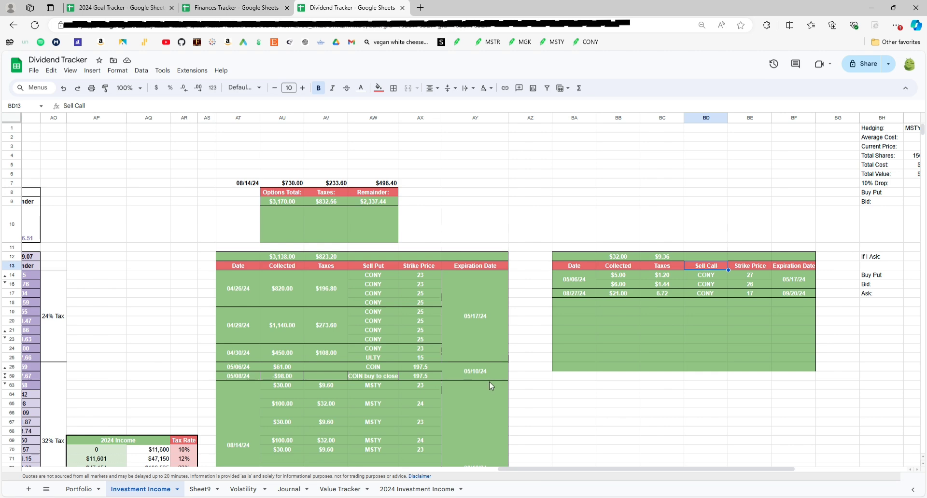
{"action": "scroll", "coordinate": [489, 381], "scroll_direction": "down", "scroll_amount": 2}
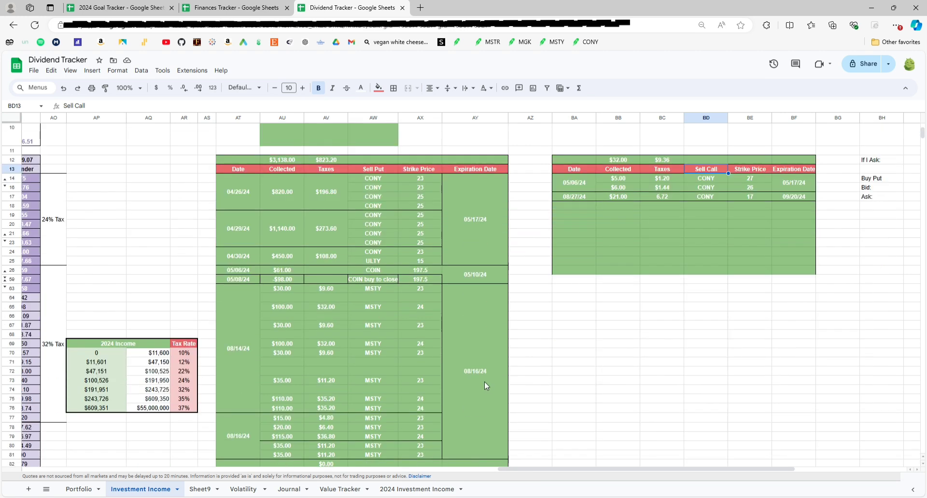
{"action": "scroll", "coordinate": [246, 332], "scroll_direction": "down", "scroll_amount": 2}
{"action": "scroll", "coordinate": [452, 336], "scroll_direction": "up", "scroll_amount": 3}
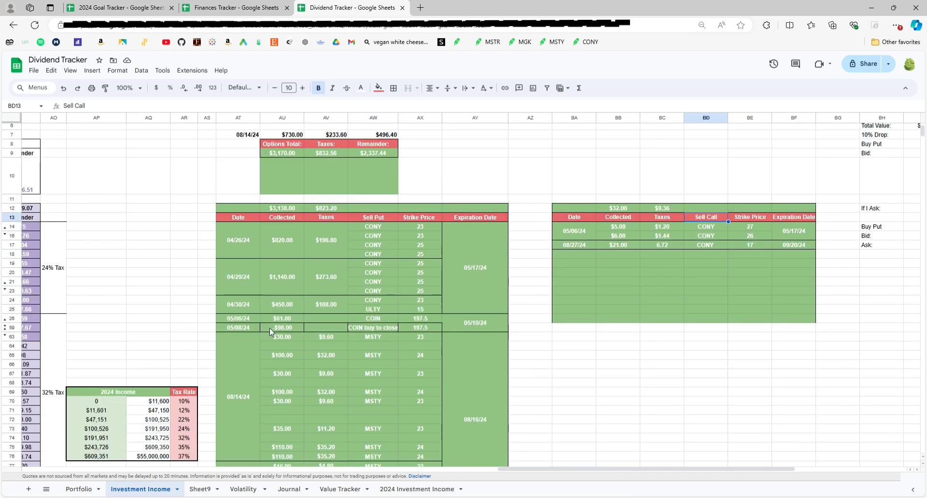
{"action": "left_click", "coordinate": [418, 356]}
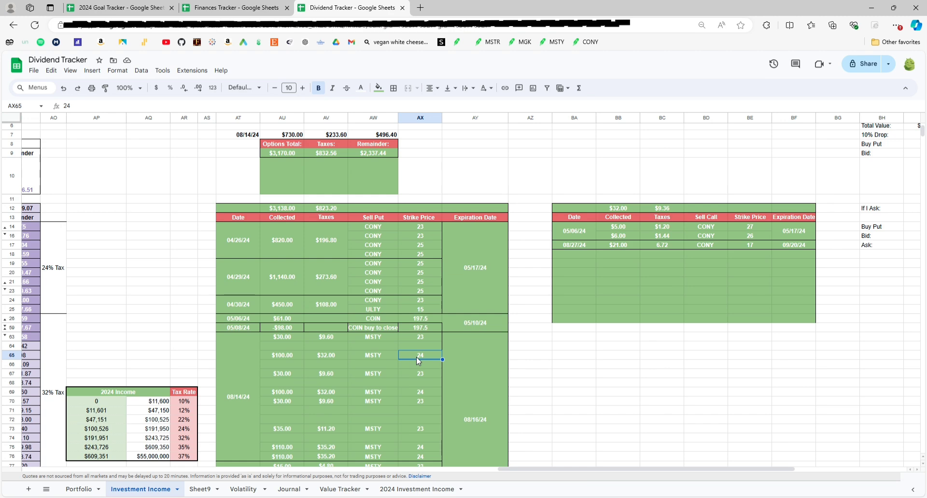
{"action": "left_click", "coordinate": [430, 375]}
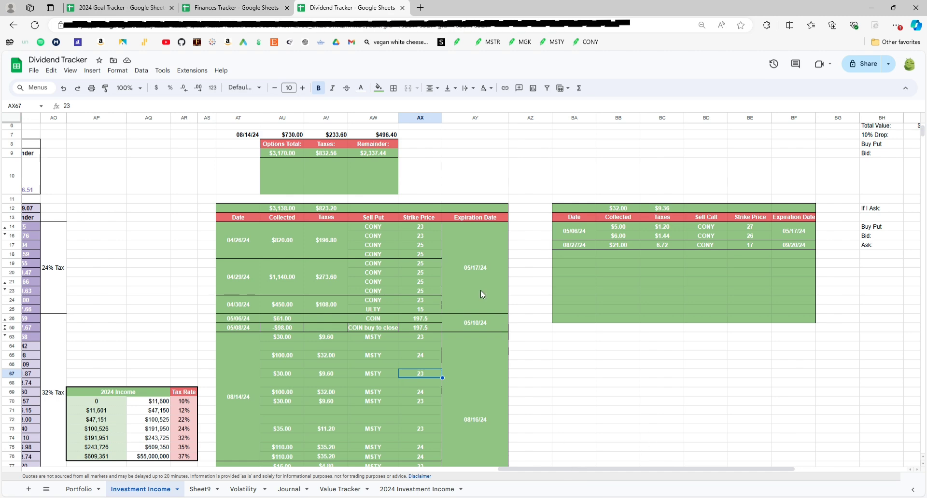
Examine the collected amount, date and strike price of the 08/27/24 CONY entry in the Sell Call table
{"action": "left_click", "coordinate": [472, 184]}
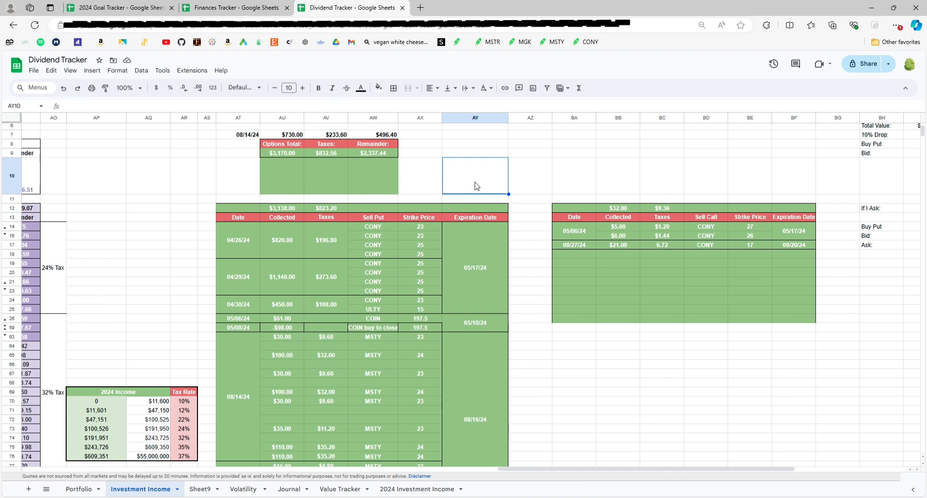
{"action": "left_click", "coordinate": [618, 245]}
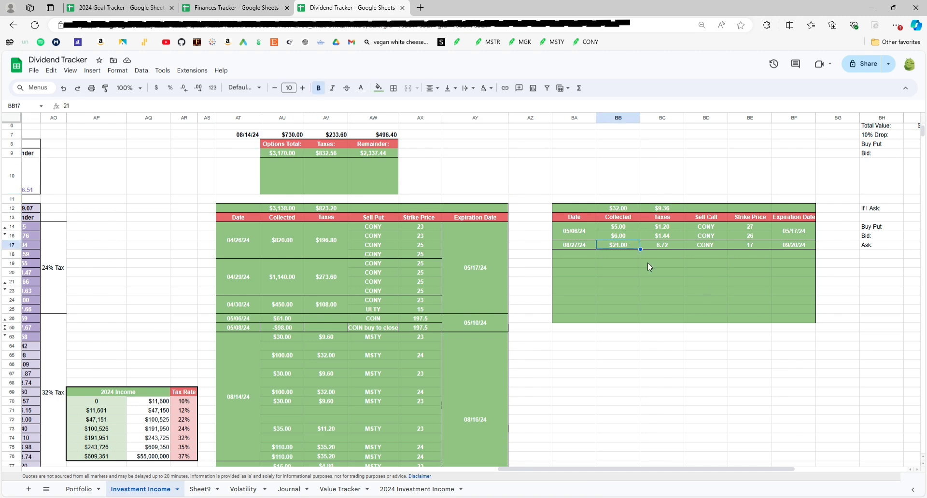
{"action": "left_click", "coordinate": [574, 244]}
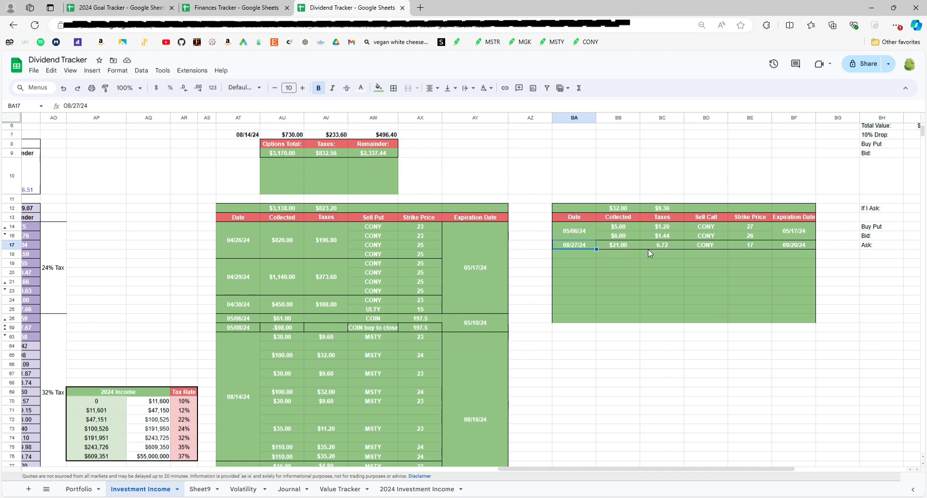
{"action": "left_click", "coordinate": [755, 244]}
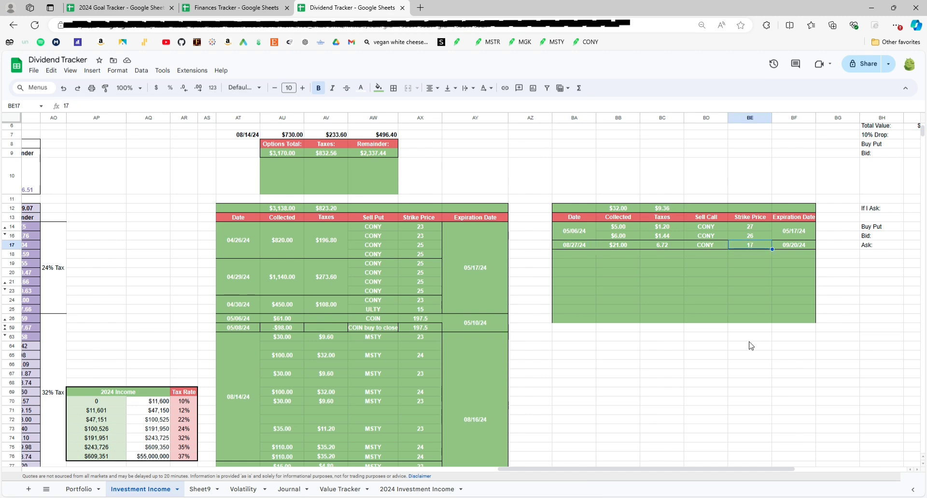
Inspect CONY's price formula, recheck the 08/27/24 call's collected amount, and return to the beginning of the Investment Income sheet
{"action": "left_click_drag", "start_coordinate": [542, 471], "coordinate": [305, 478]}
{"action": "left_click", "coordinate": [279, 208]}
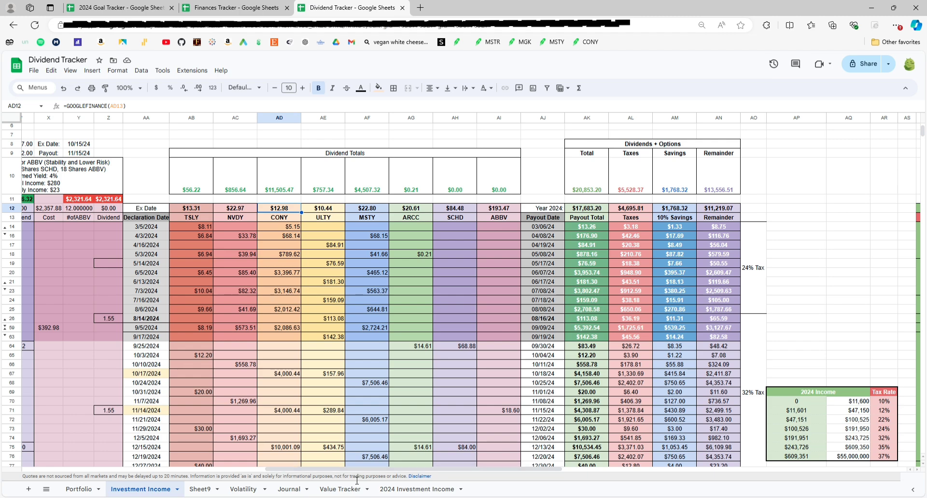
{"action": "left_click_drag", "start_coordinate": [353, 468], "coordinate": [631, 496]}
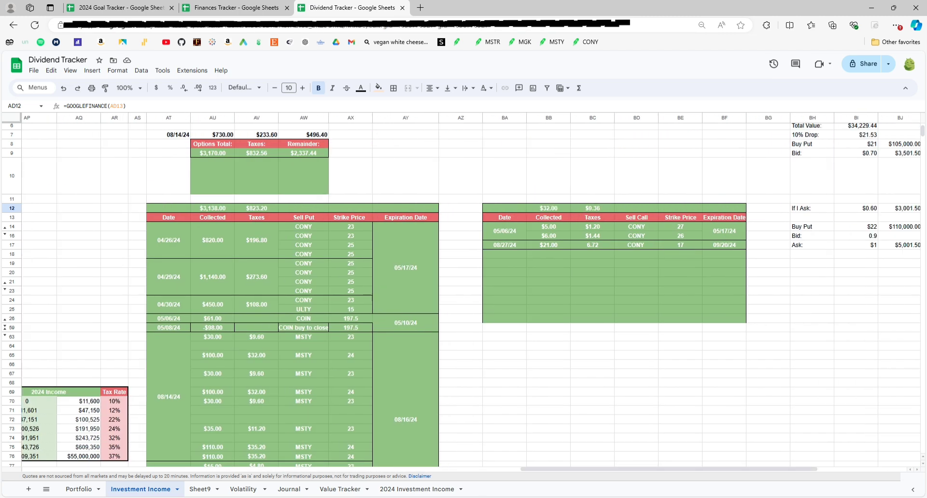
{"action": "left_click", "coordinate": [559, 246]}
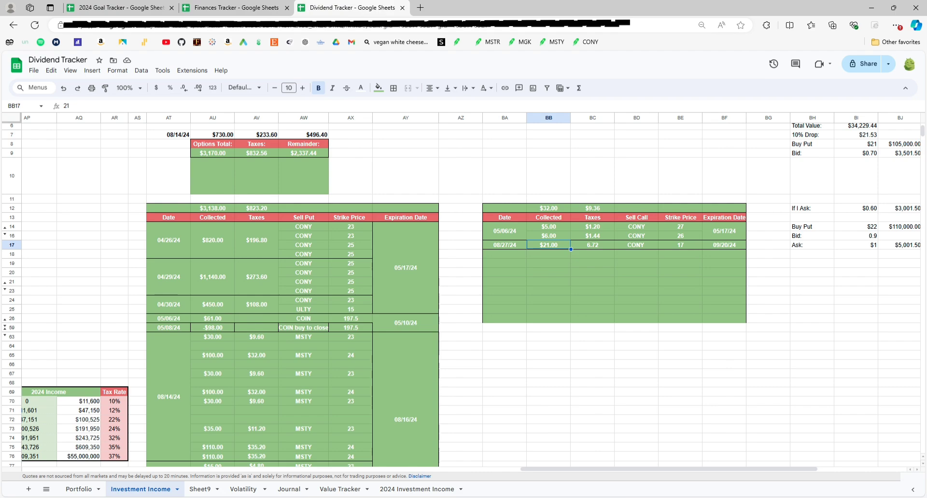
{"action": "left_click_drag", "start_coordinate": [659, 471], "coordinate": [30, 450]}
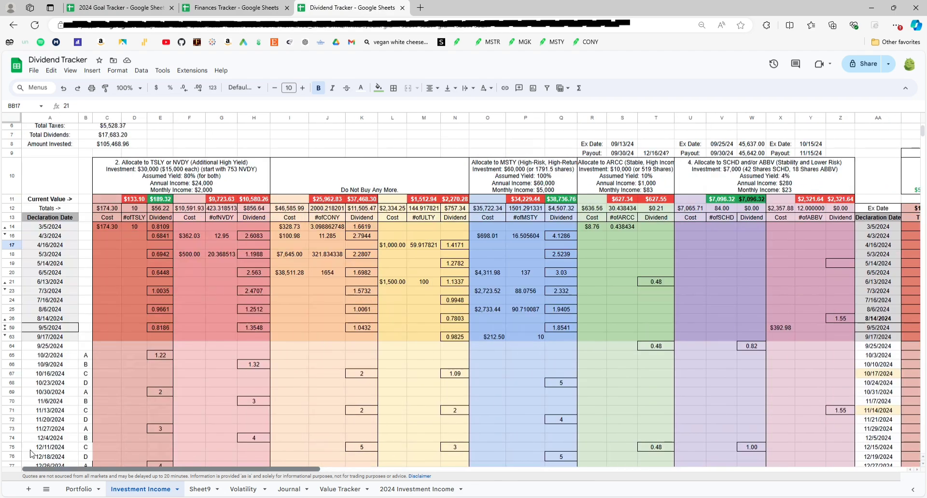
{"action": "scroll", "coordinate": [118, 451], "scroll_direction": "up", "scroll_amount": 2}
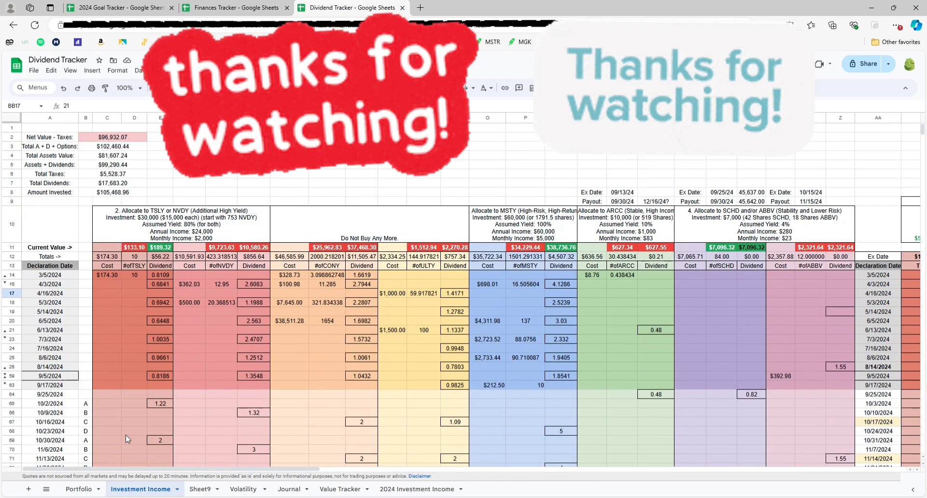